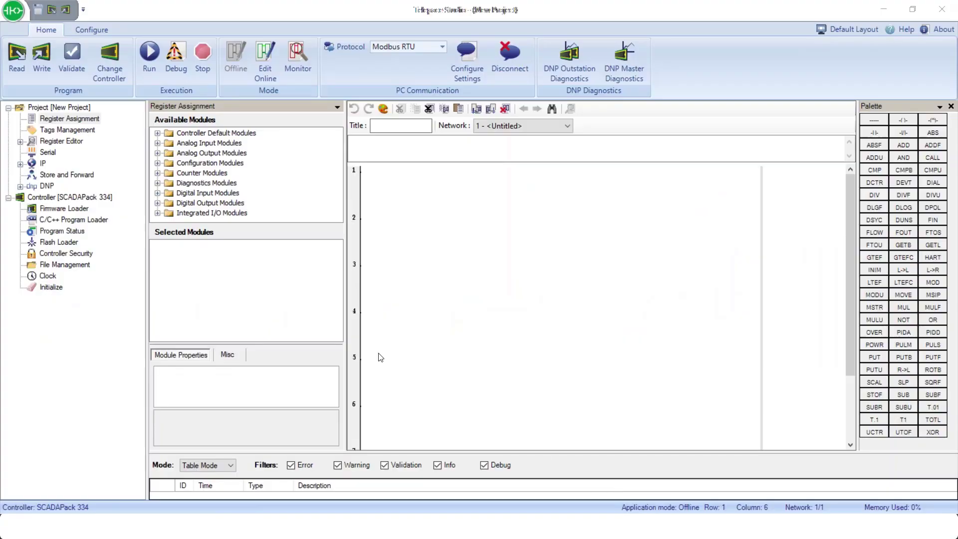
Change the project's controller type to SCADAPack 334, confirming the change
click(119, 58)
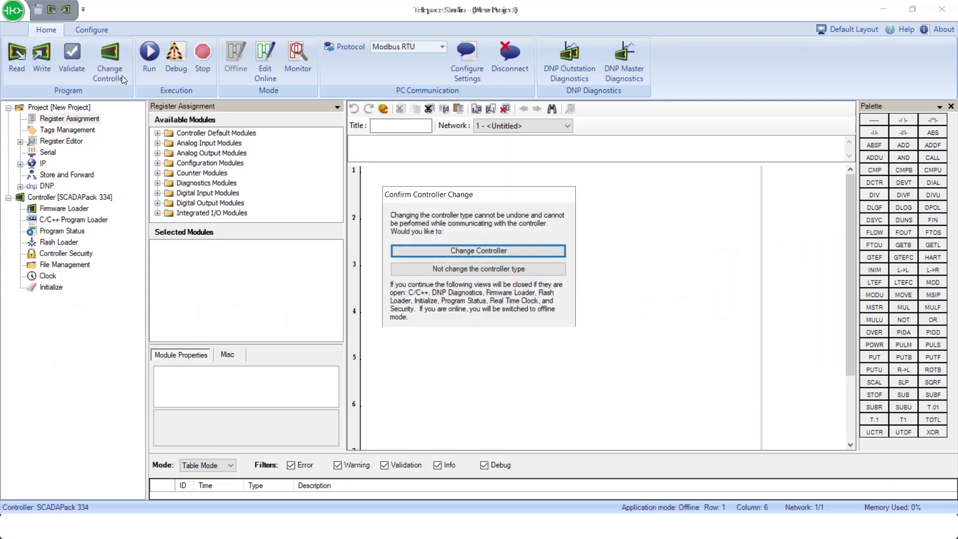
click(450, 250)
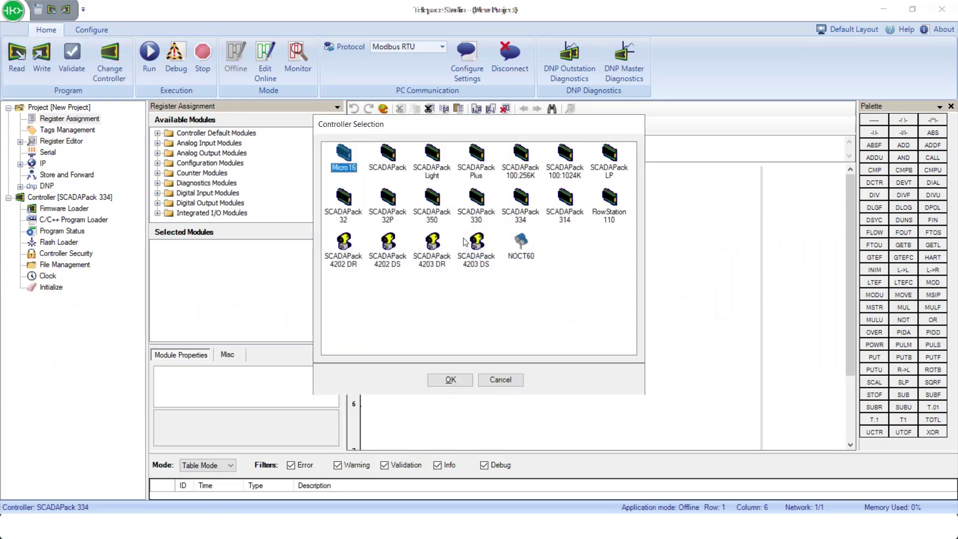
click(524, 215)
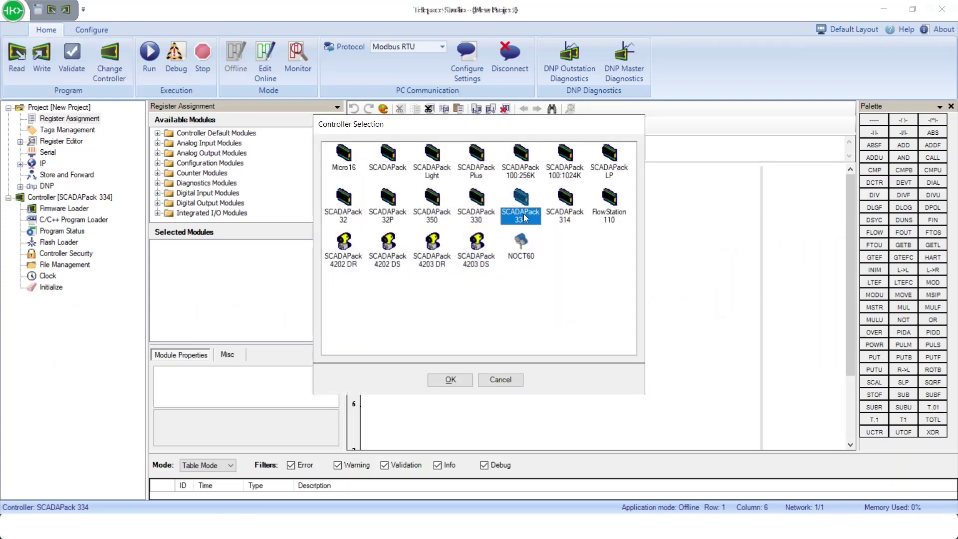
click(465, 382)
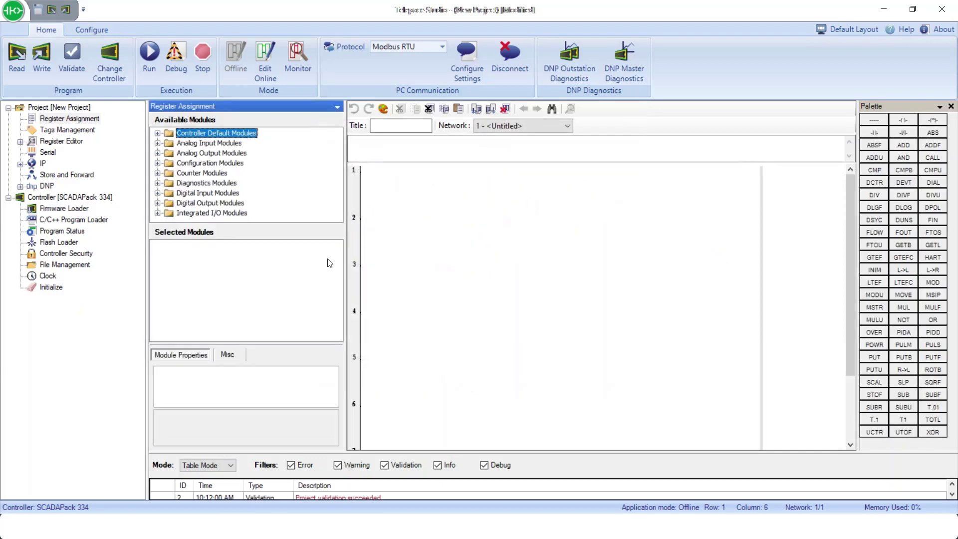
Add SCADAPack 334 Default Modules, then check 314/33x DI (10025) and 5607 AI (30001) registers
click(158, 133)
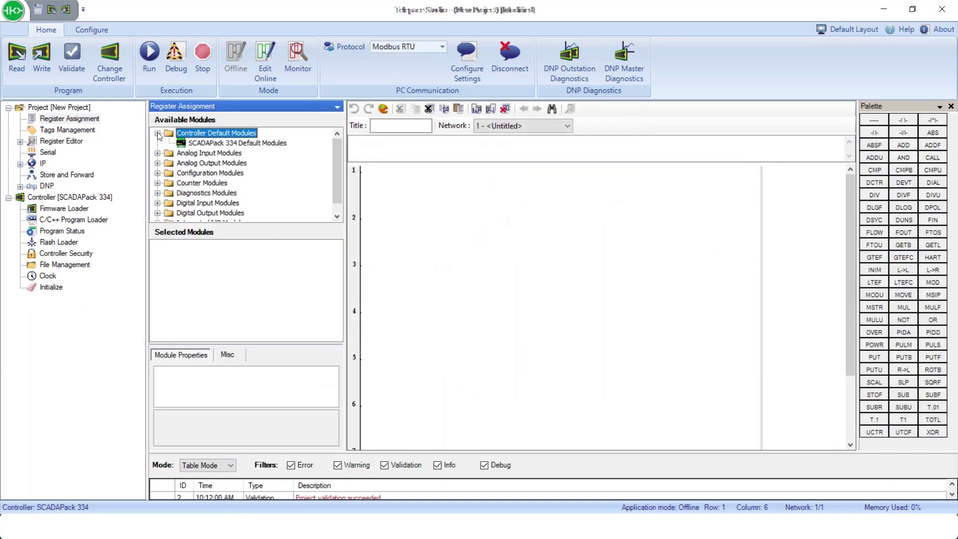
double_click(210, 143)
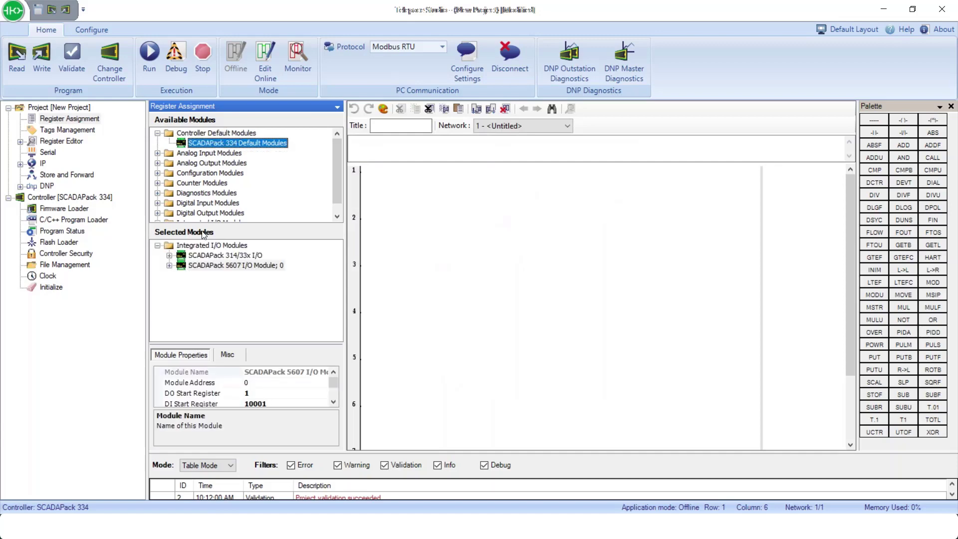
click(169, 256)
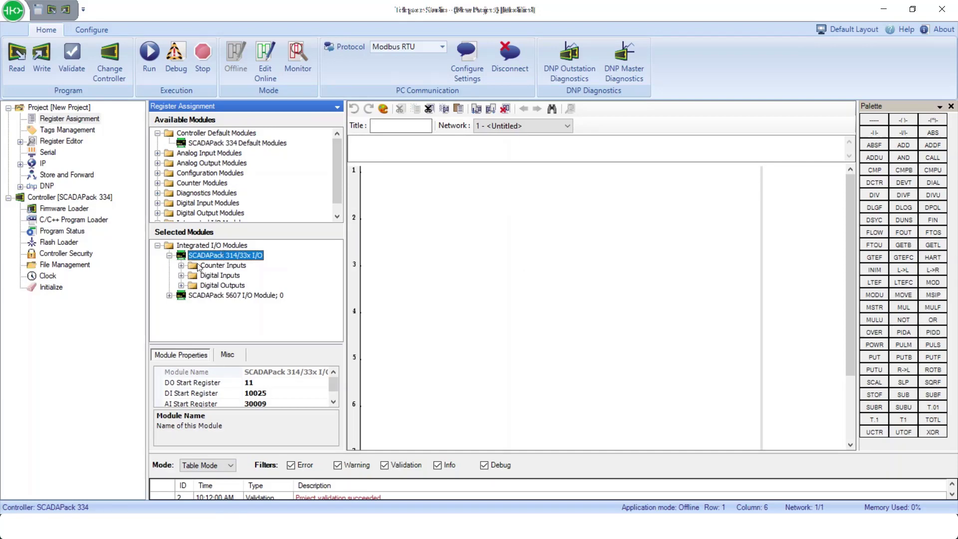
click(182, 275)
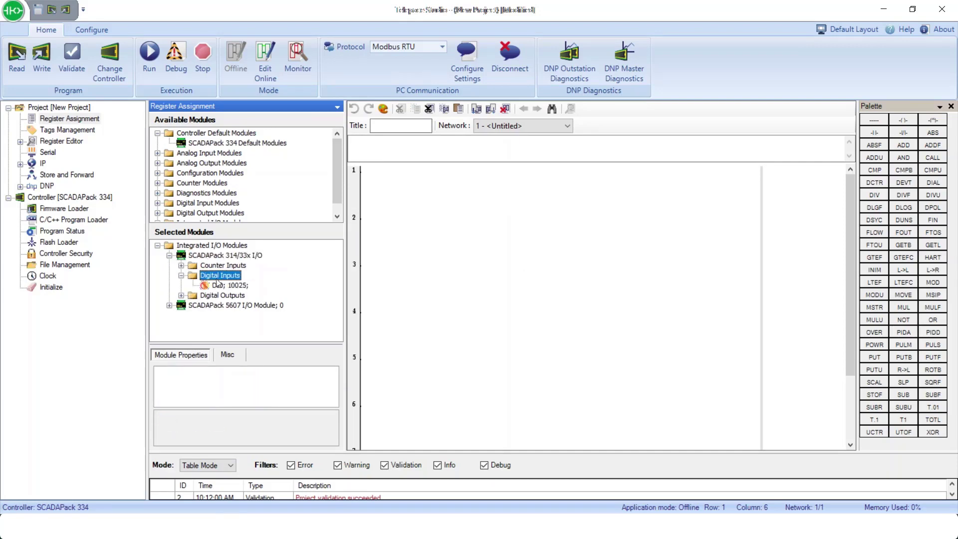
click(218, 285)
click(169, 256)
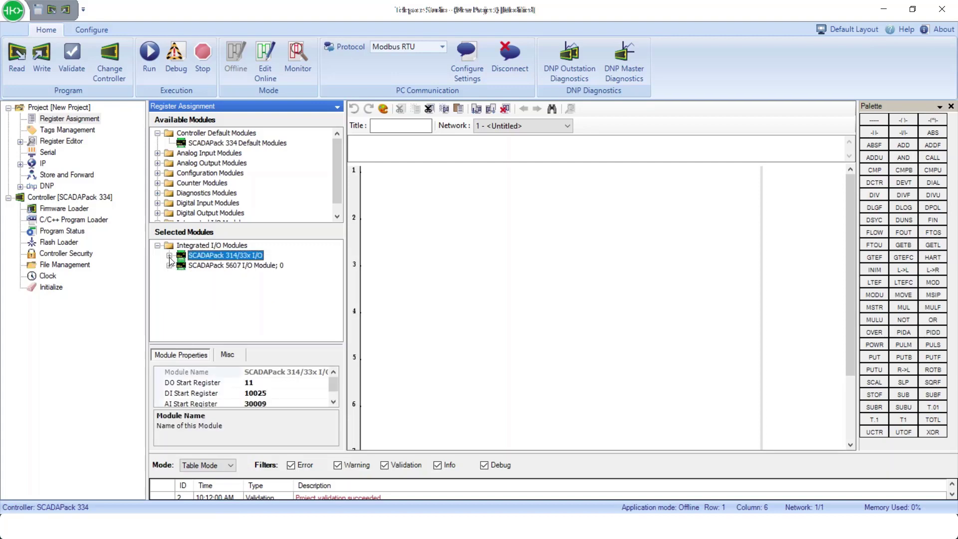
click(169, 266)
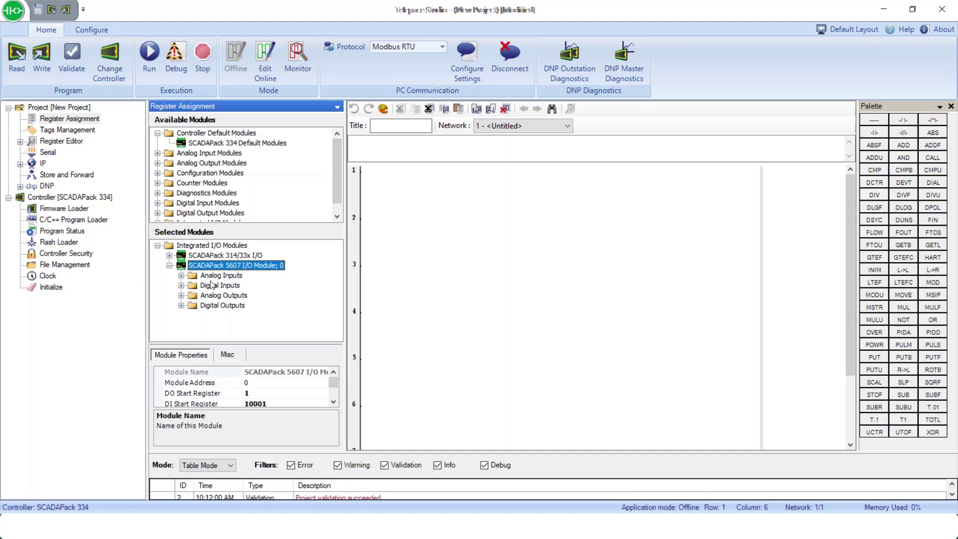
click(181, 276)
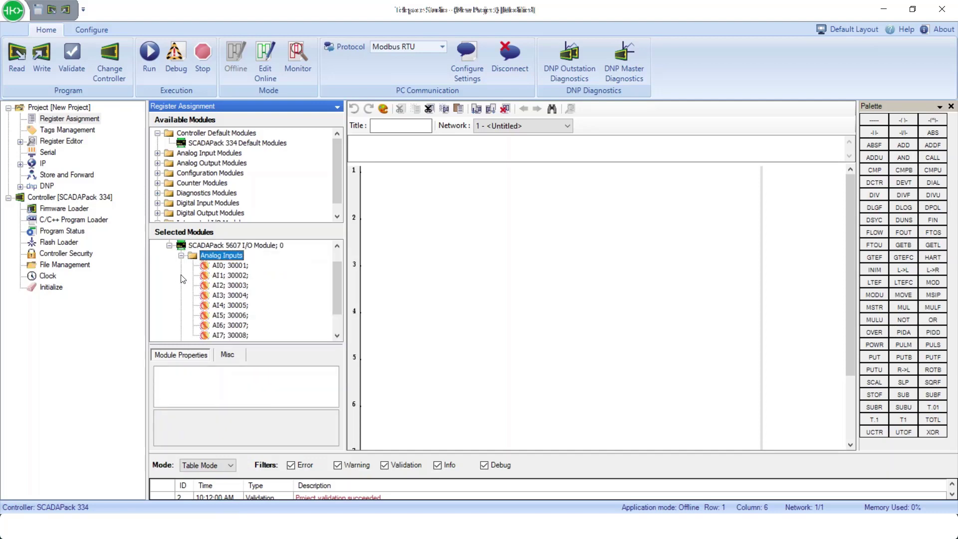
click(223, 267)
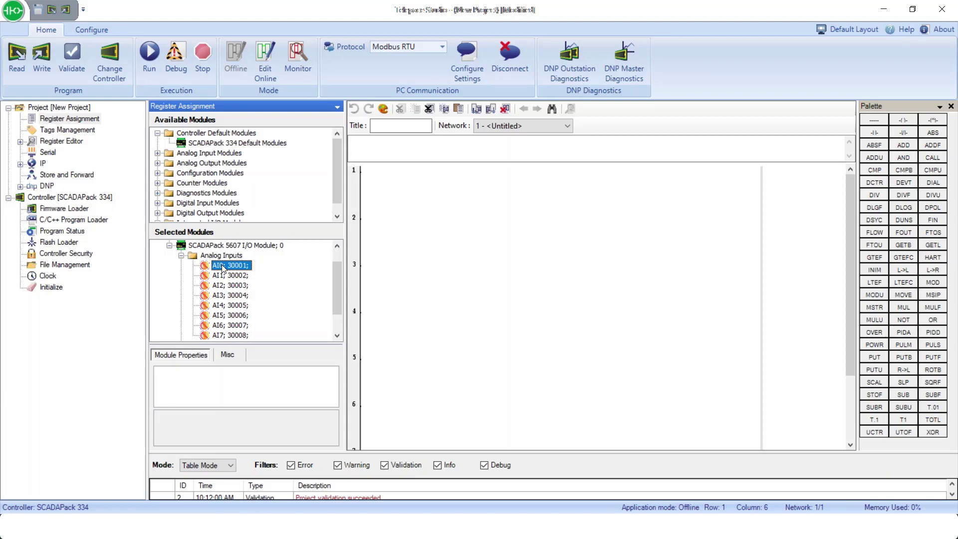
Add the 5414 Sixteen Point Module and check its DI registers, DI2 at 10028
click(157, 203)
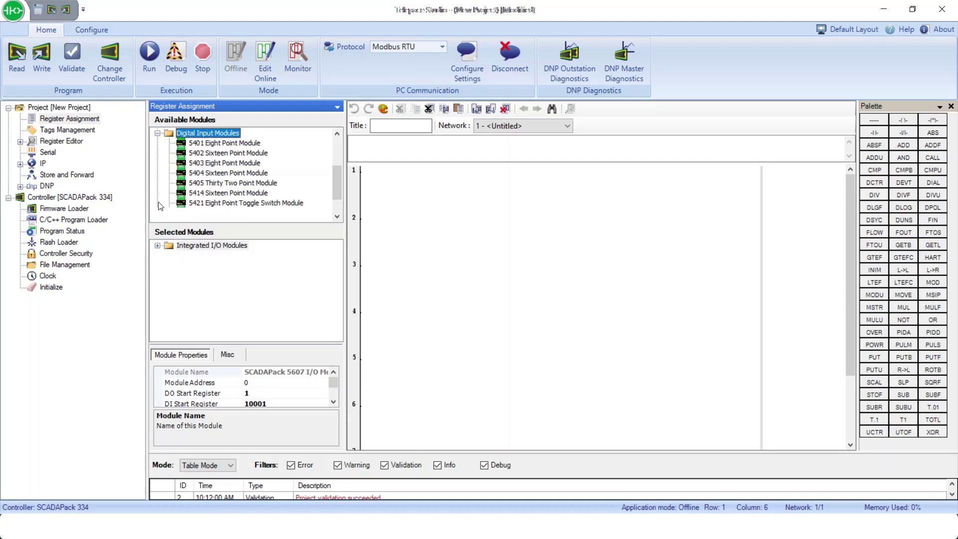
double_click(218, 193)
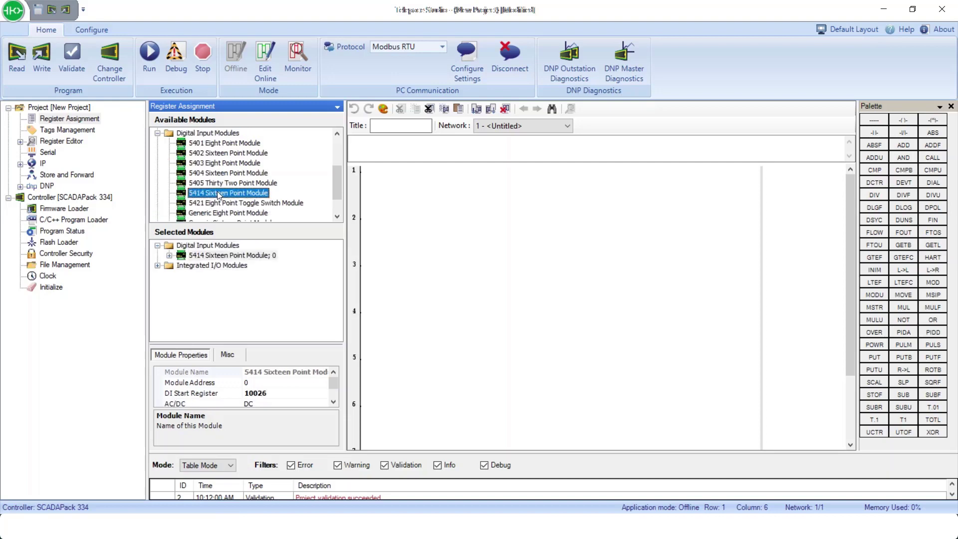
click(170, 259)
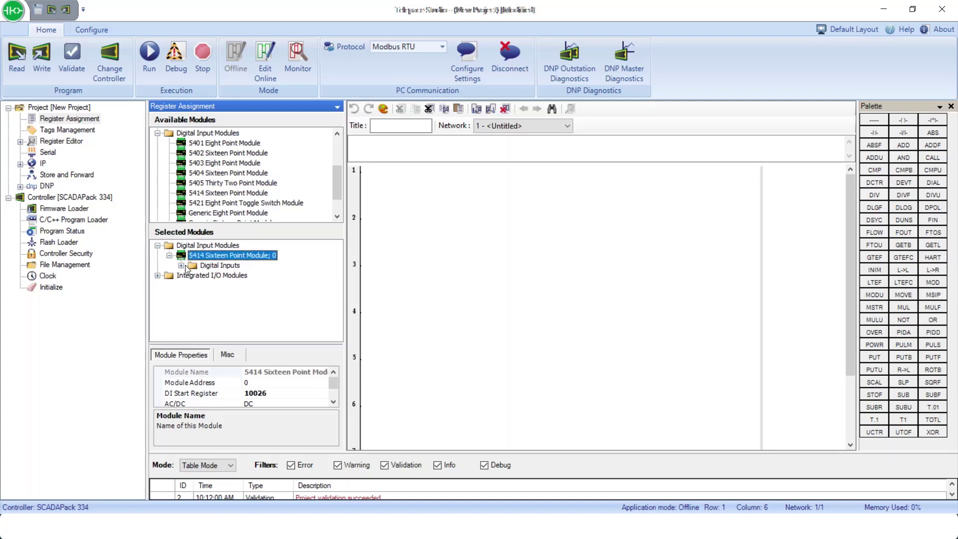
click(182, 265)
click(234, 276)
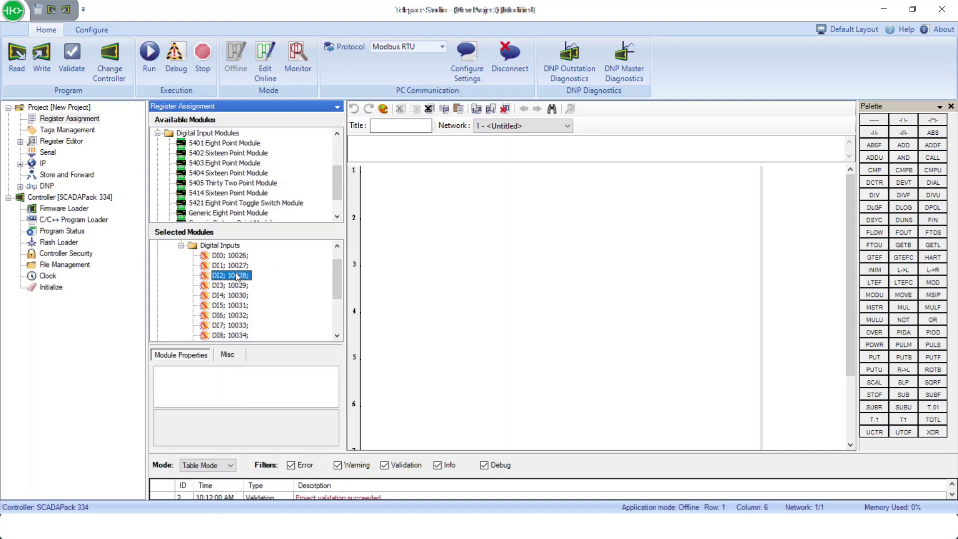
Review the 5414 module's properties and collapse the Digital Input Modules folders
click(238, 246)
scroll(235, 249, up, 1)
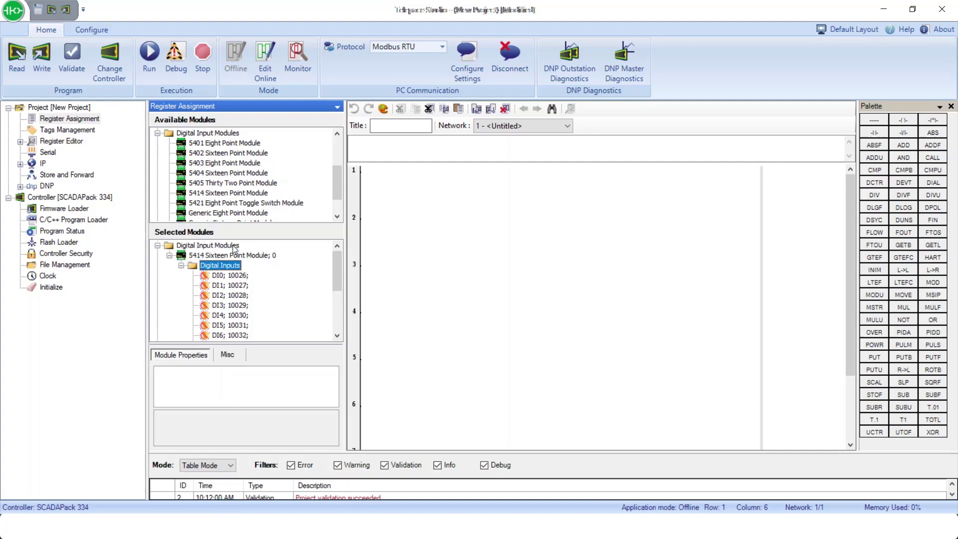
click(233, 256)
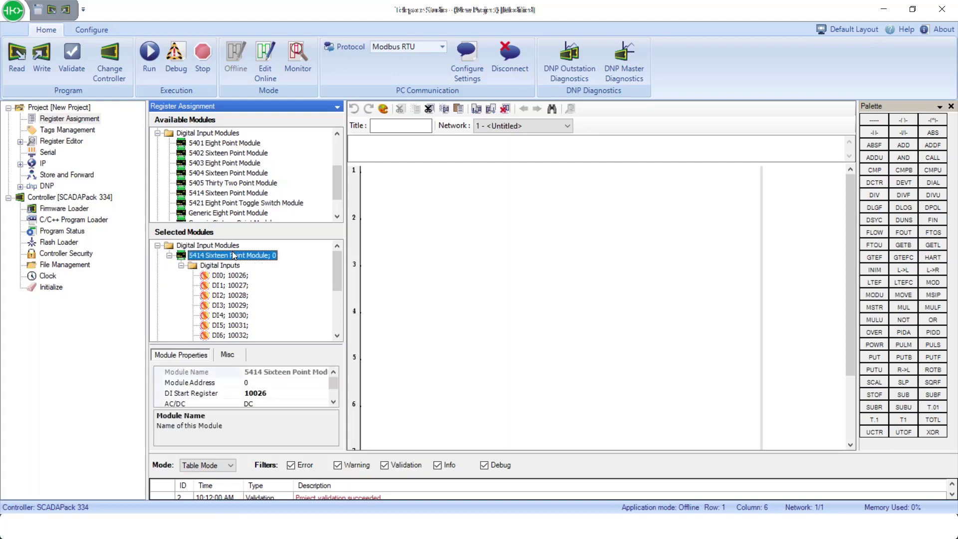
click(158, 246)
click(158, 134)
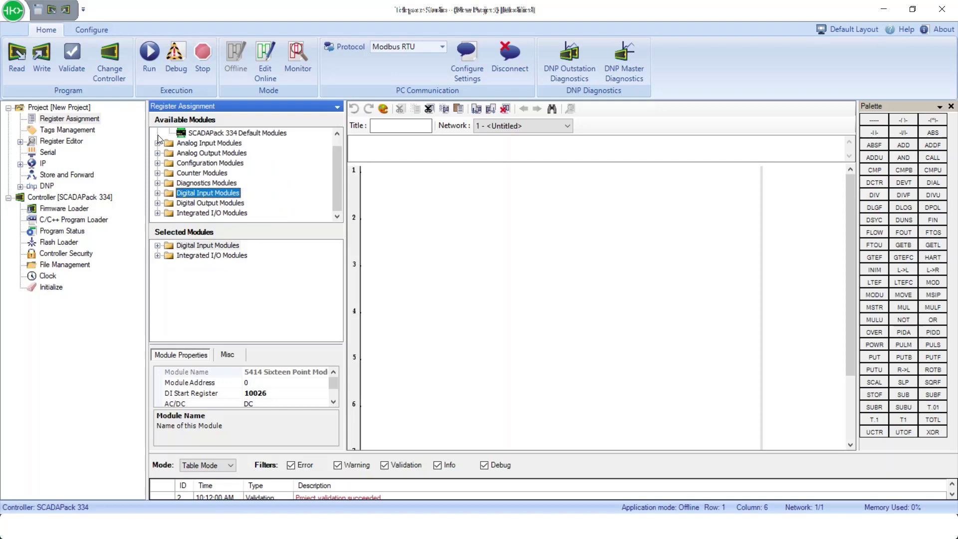
Add the Controller IP Settings configuration module and view its properties, AO start register 40003
click(158, 164)
click(208, 173)
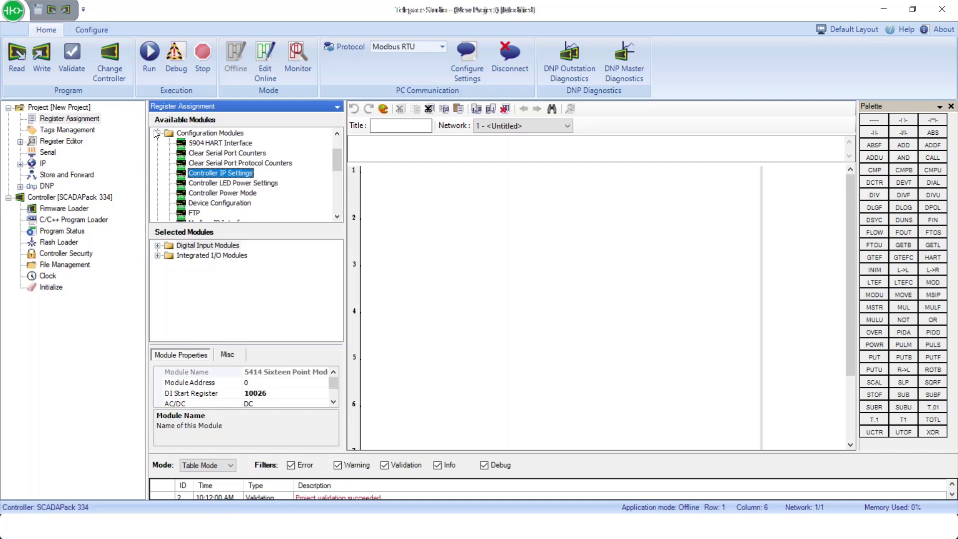
double_click(202, 174)
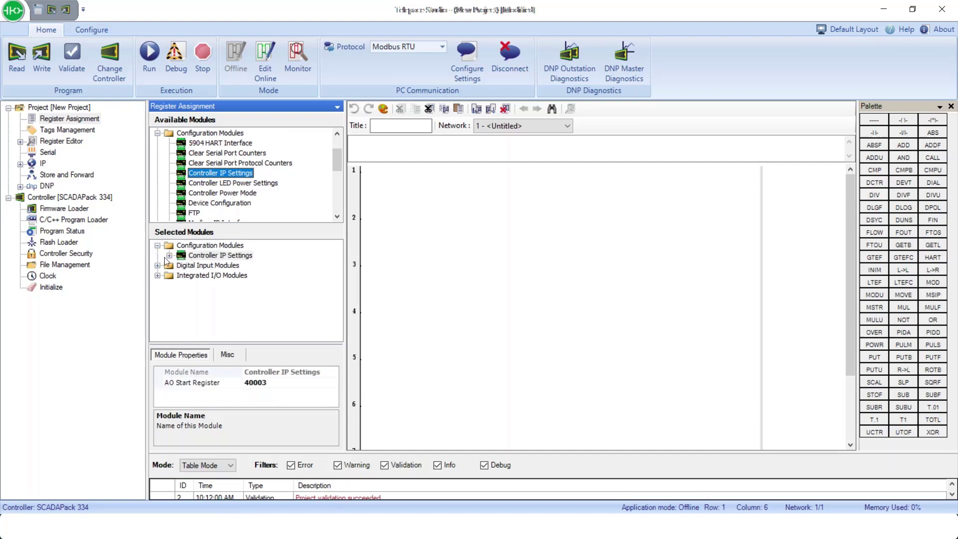
click(183, 256)
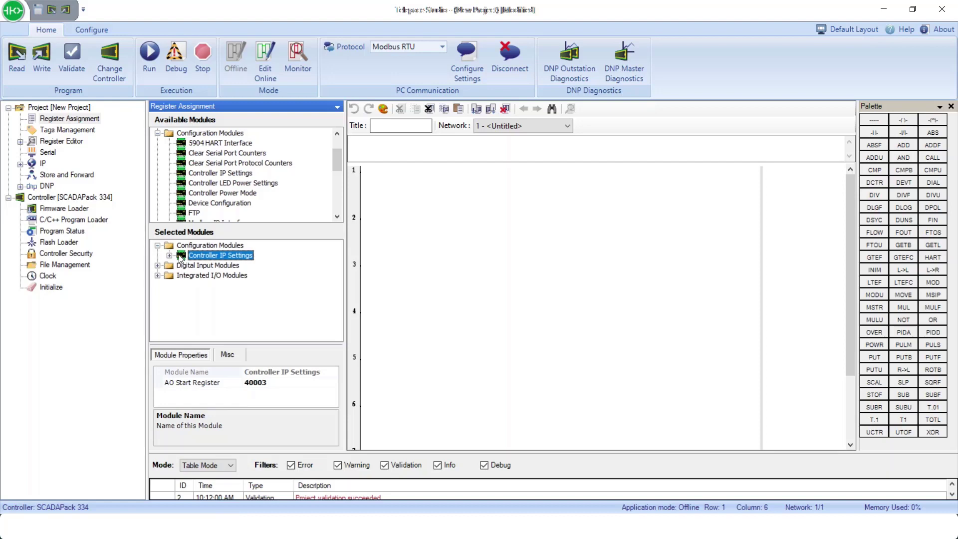
Add the Modbus Protocol Status diagnostics module and inspect its Diagnostic Data register AI4 (30019)
click(157, 133)
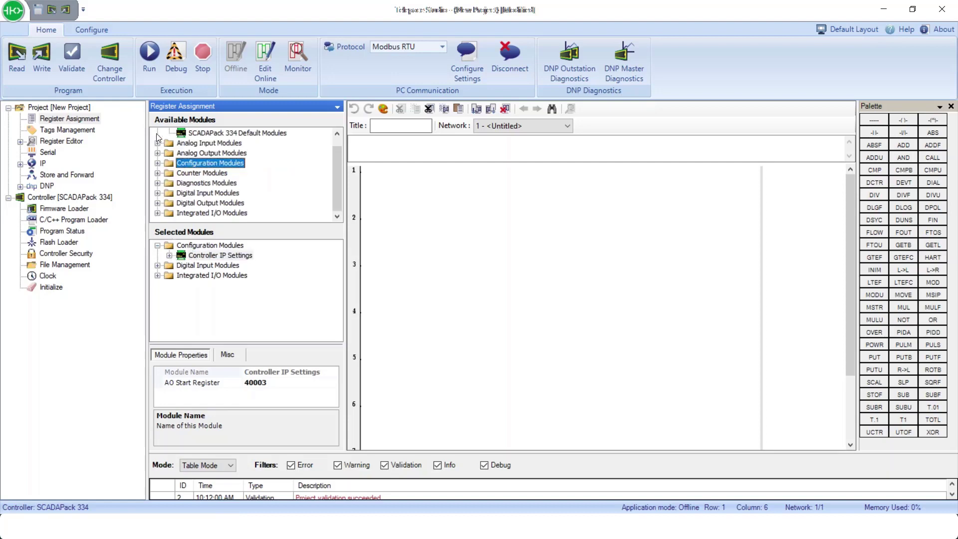
double_click(162, 186)
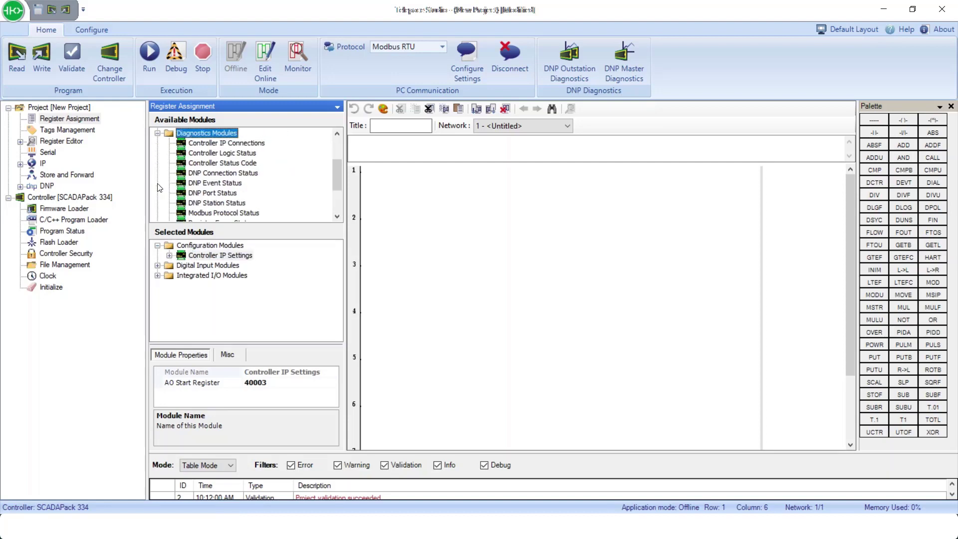
scroll(213, 200, down, 1)
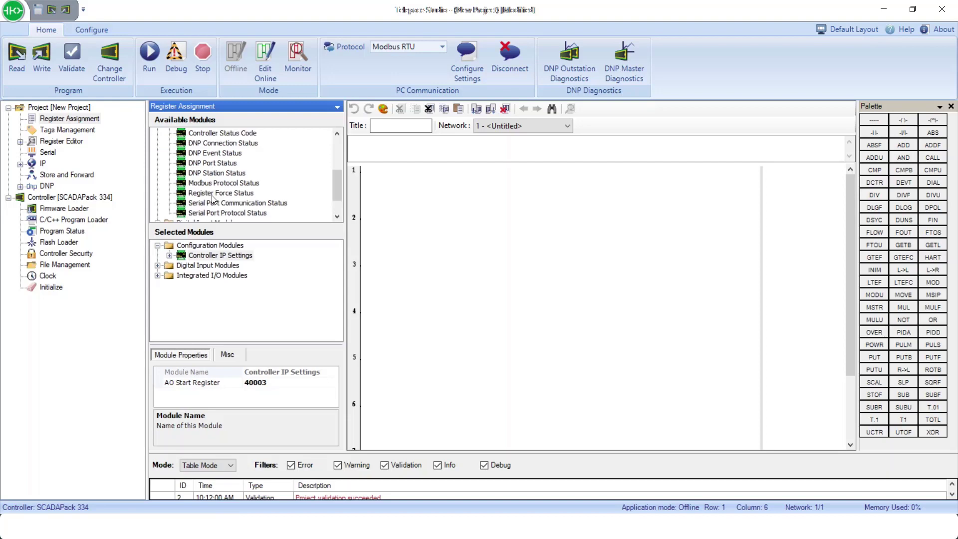
double_click(209, 184)
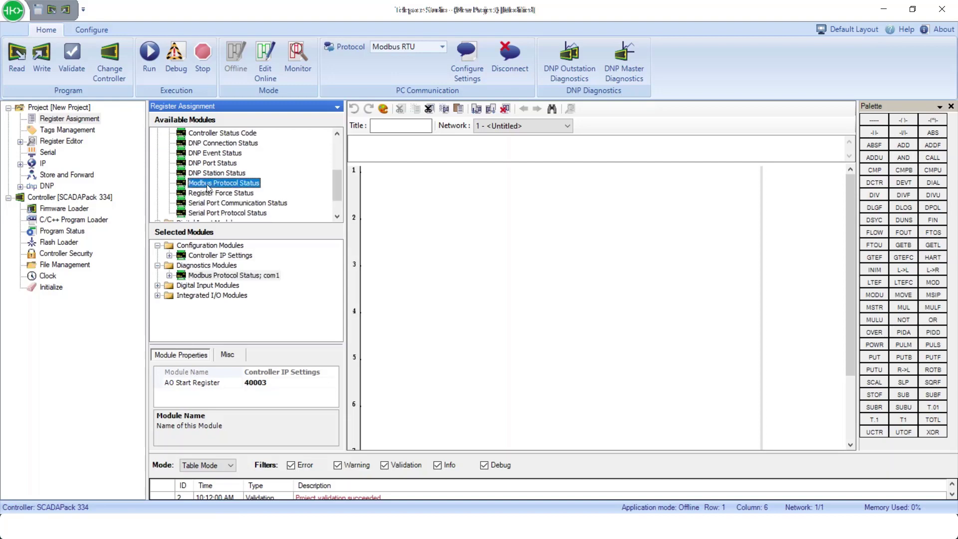
click(170, 275)
click(181, 287)
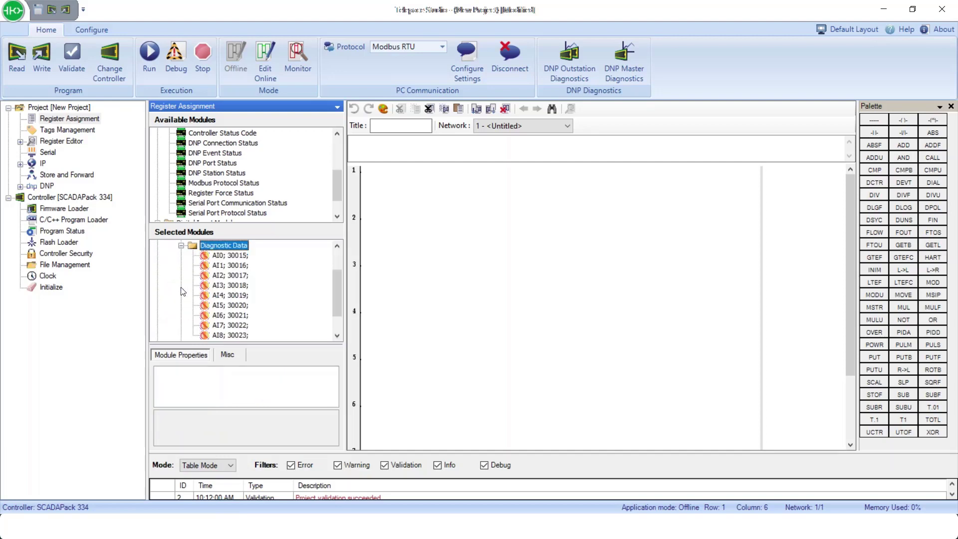
click(235, 294)
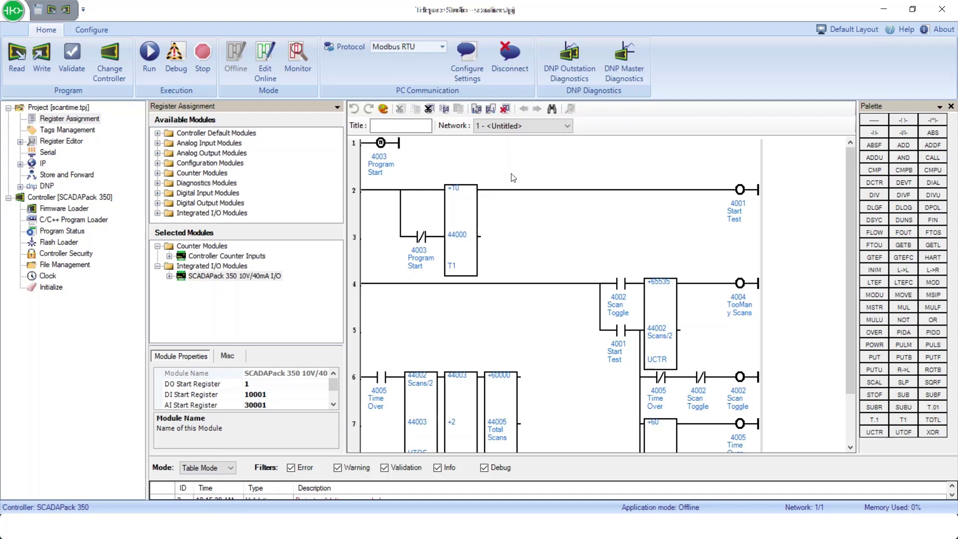
Scroll down through the scantime ladder program
scroll(521, 183, down, 1)
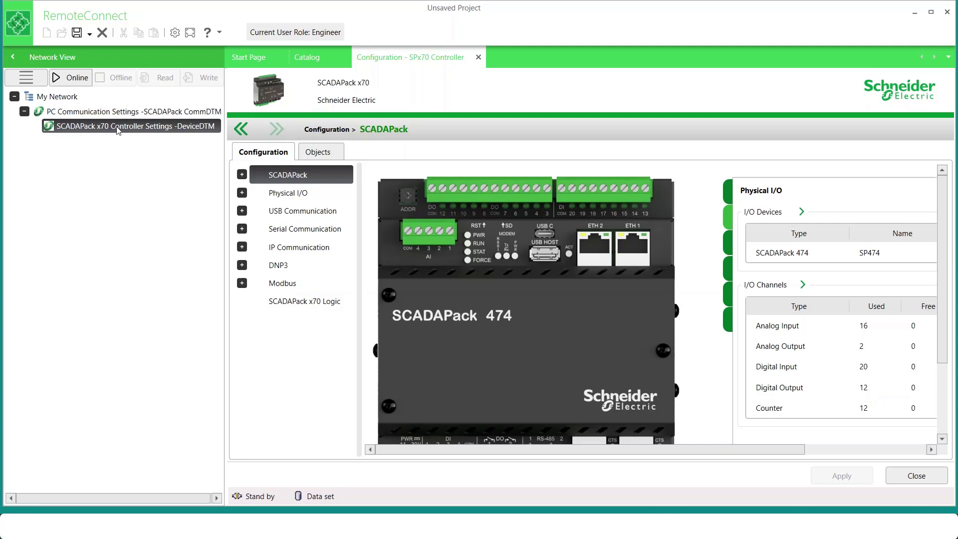
right_click(118, 131)
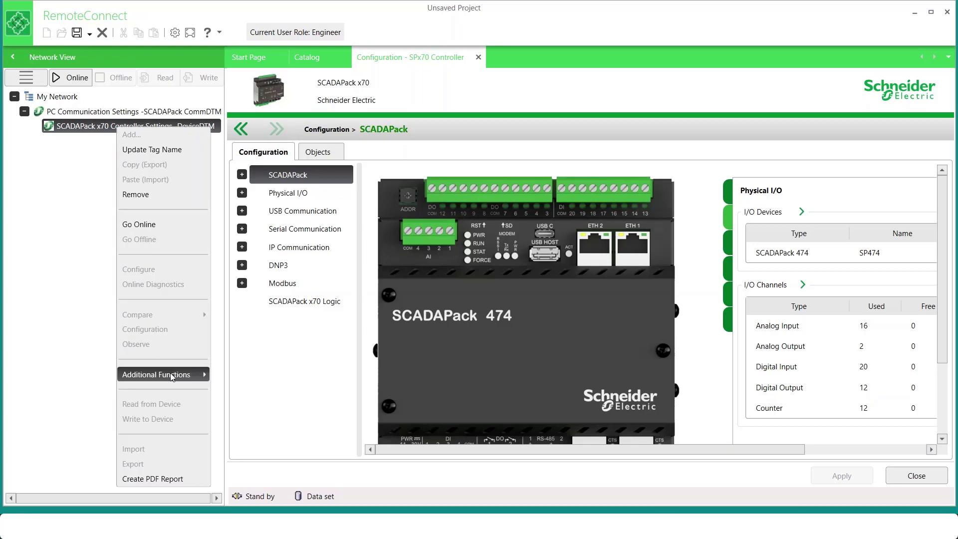
mouse_move(170, 373)
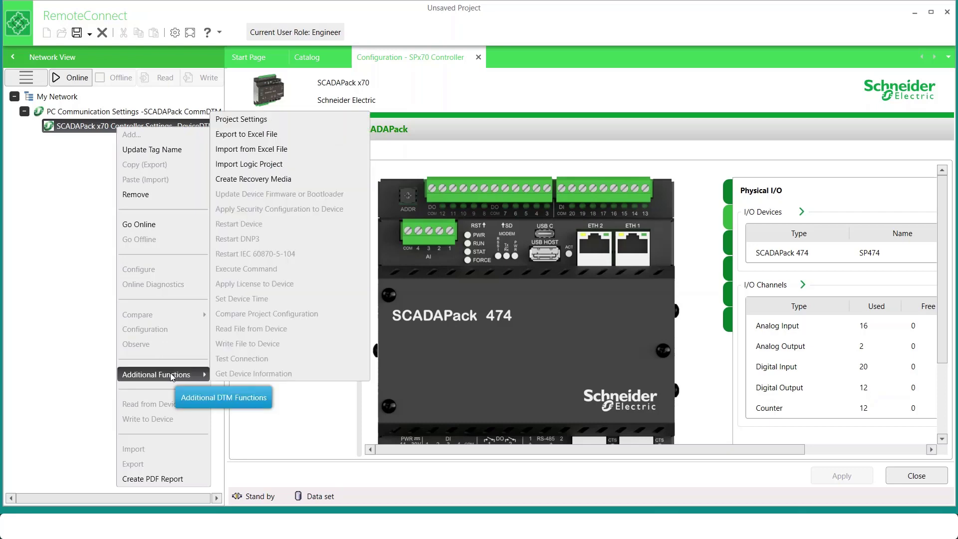
click(299, 120)
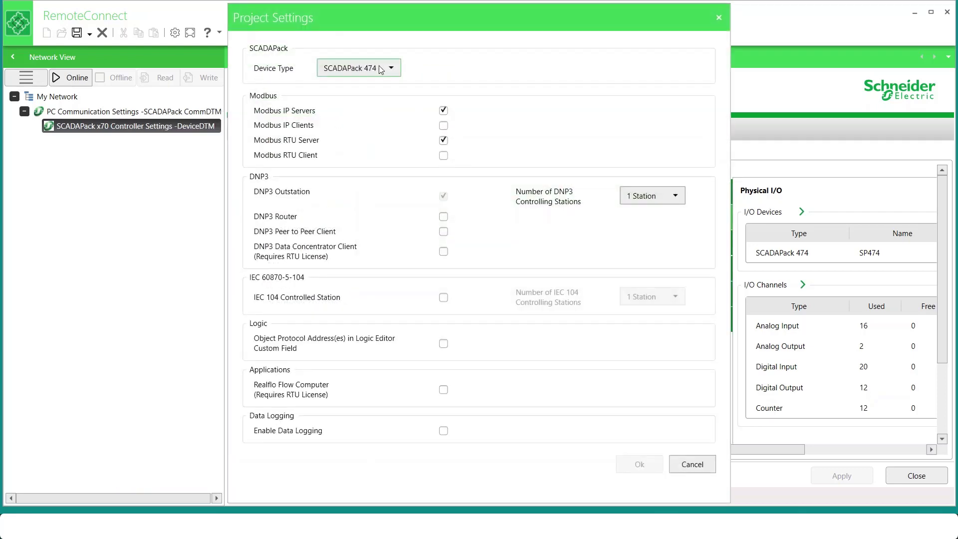
click(380, 68)
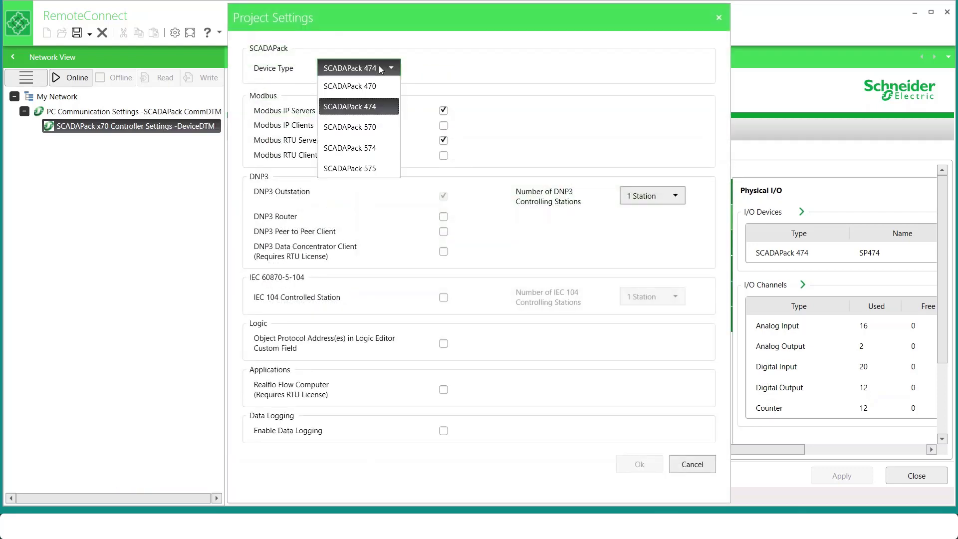
click(382, 110)
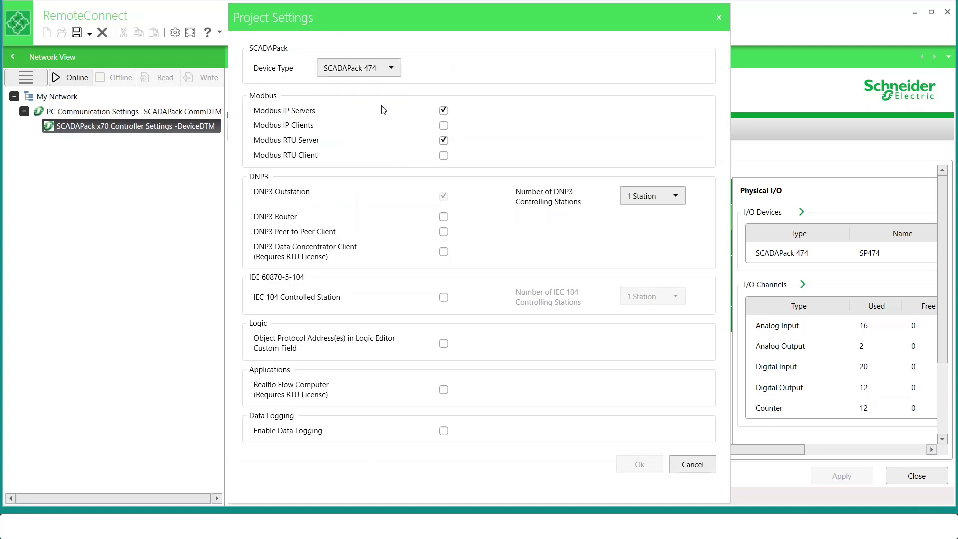
key(Escape)
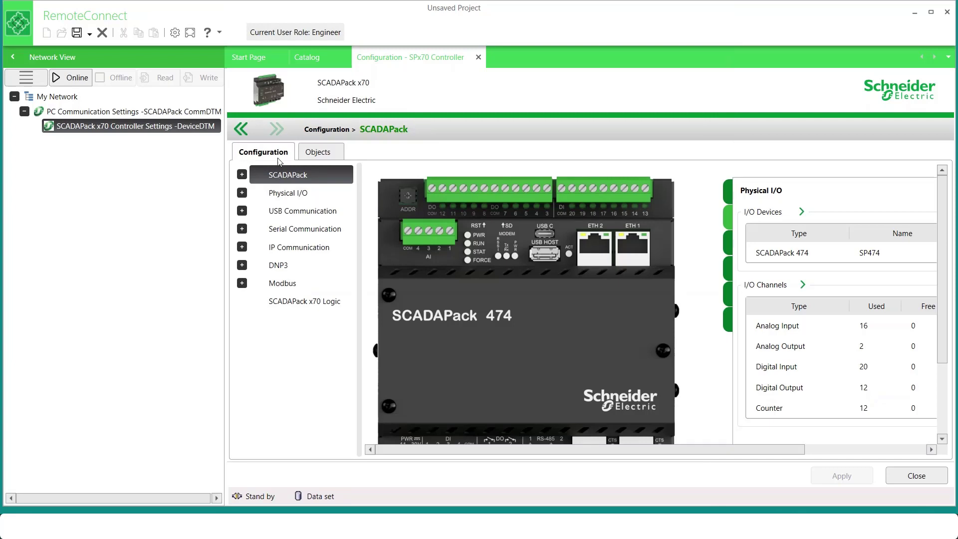
Open Physical I/O Local, collapse the network view, and select the SP474 module
click(241, 193)
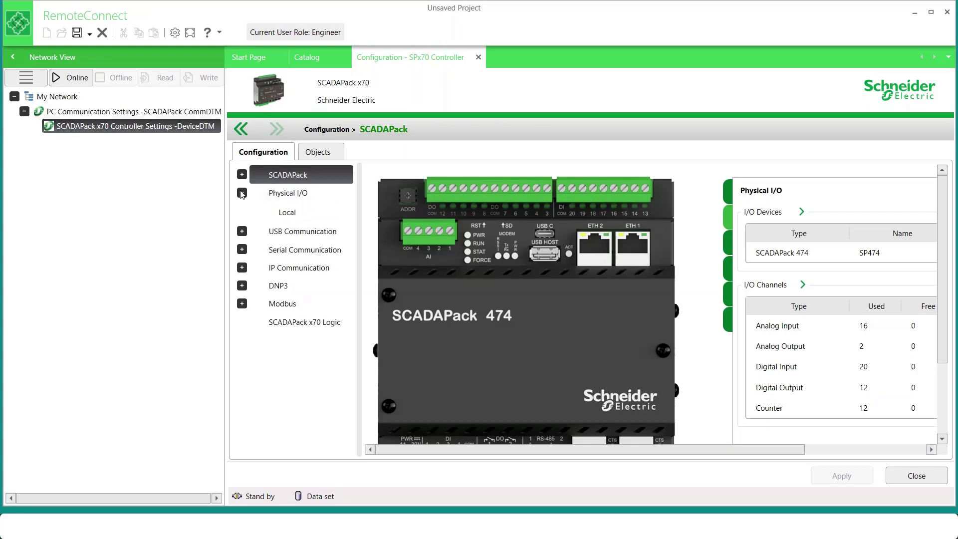
click(293, 216)
click(12, 56)
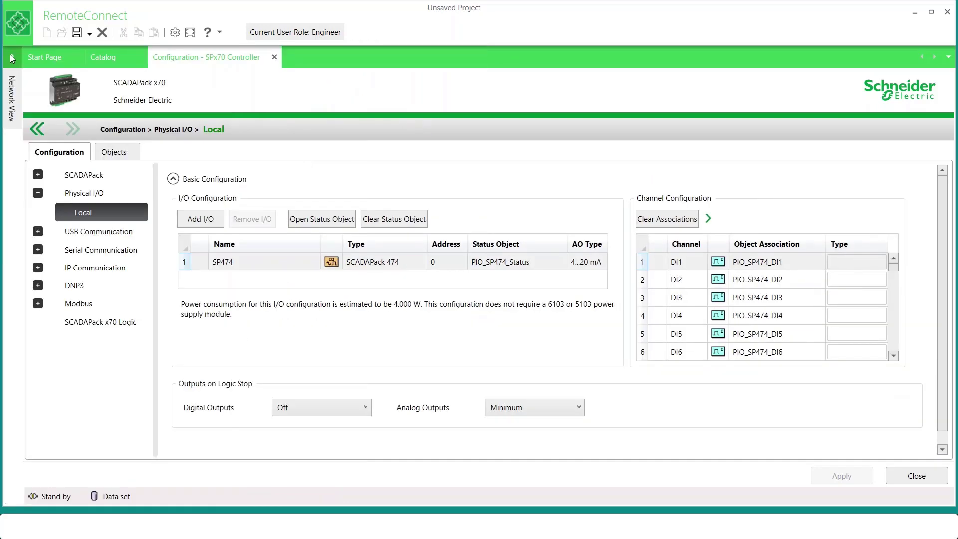
click(221, 263)
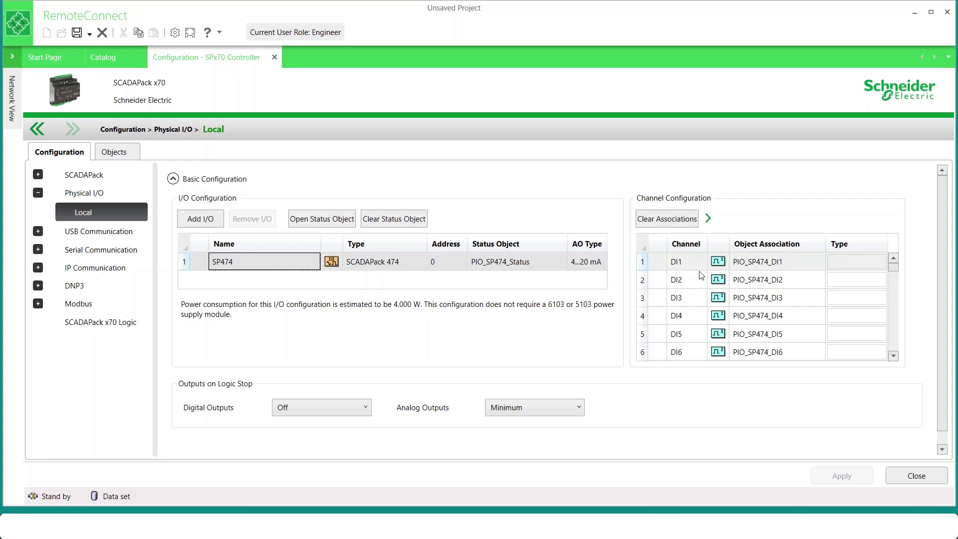
Check the Type choices for AI1 and DI2, leaving them at 4…20 mA and 10 kHz Counter
scroll(701, 275, down, 10)
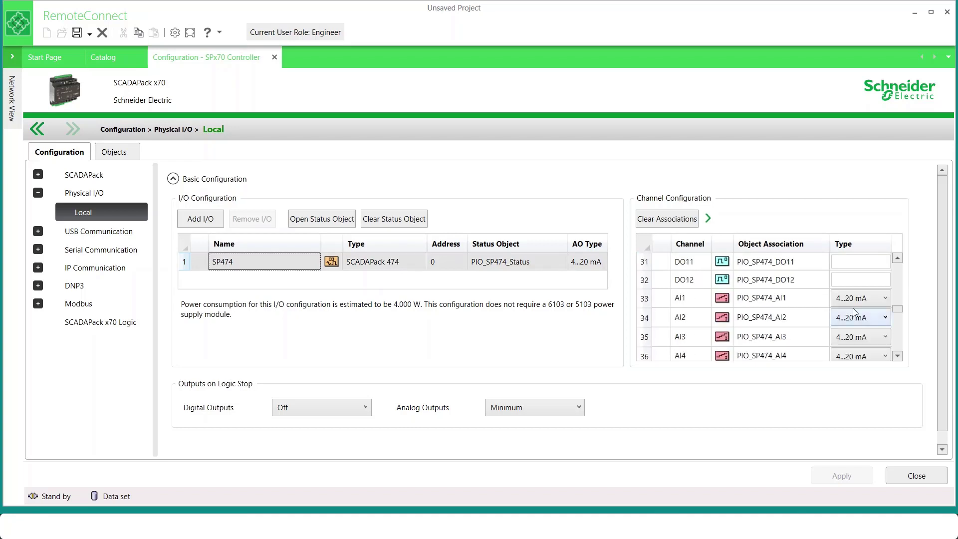
click(854, 302)
key(Up)
key(Up)
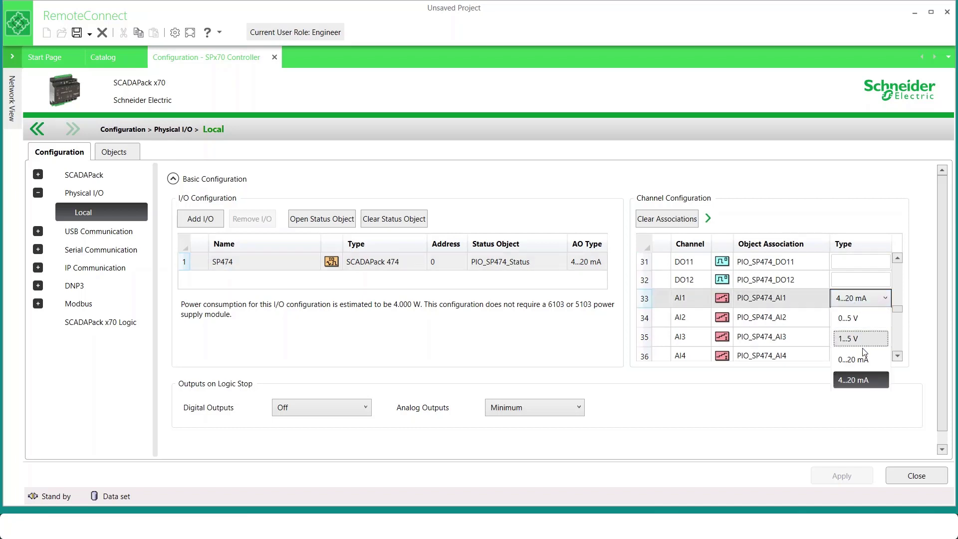
key(Escape)
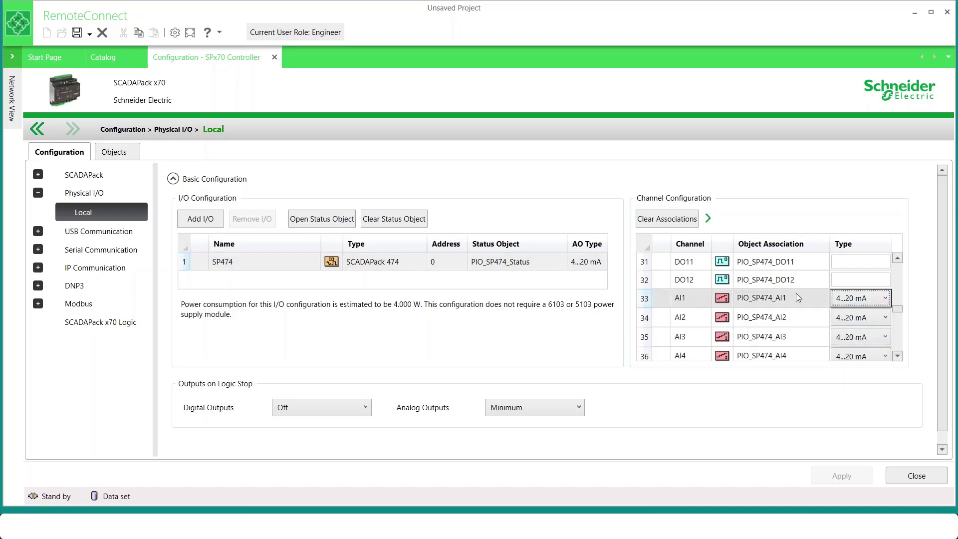
scroll(796, 294, down, 7)
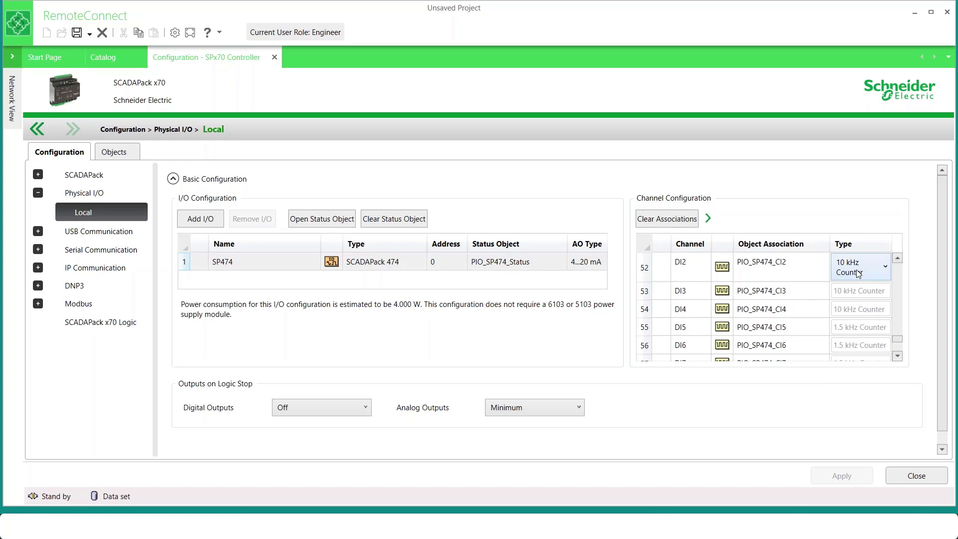
click(858, 269)
click(803, 273)
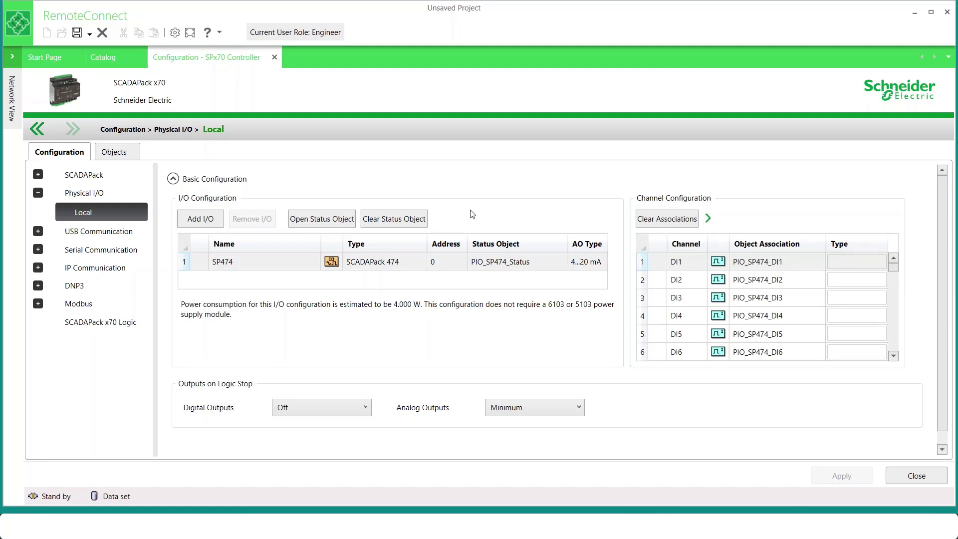
double_click(719, 268)
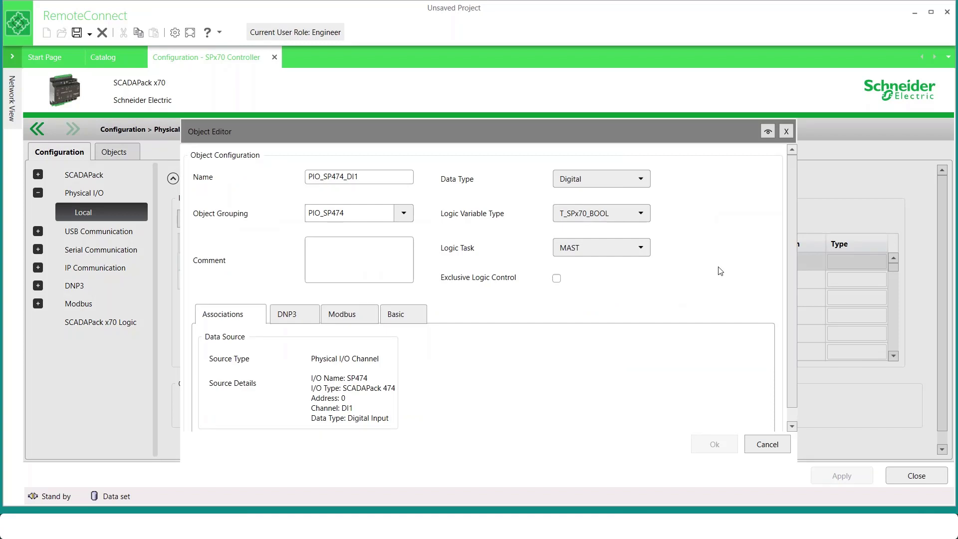
click(347, 319)
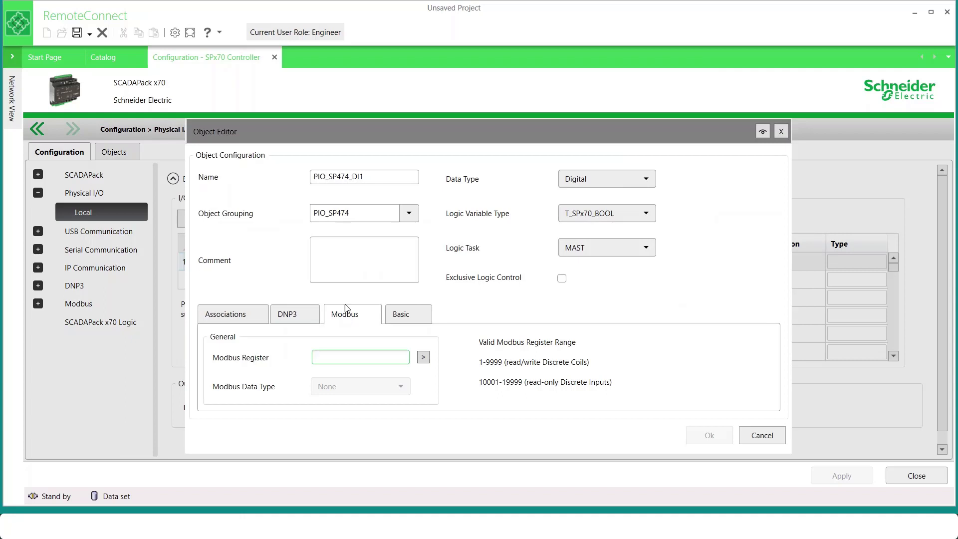
click(356, 215)
drag(357, 215, 298, 224)
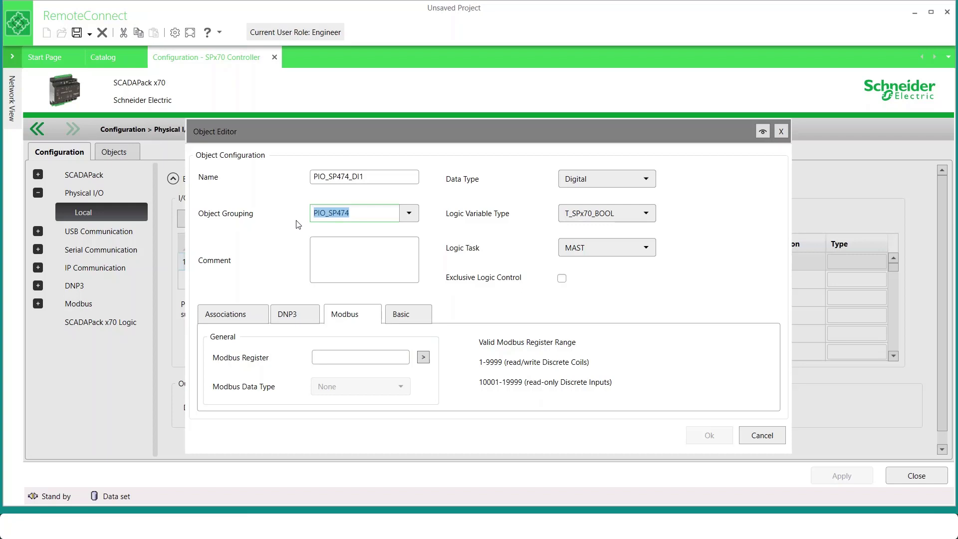
key(Escape)
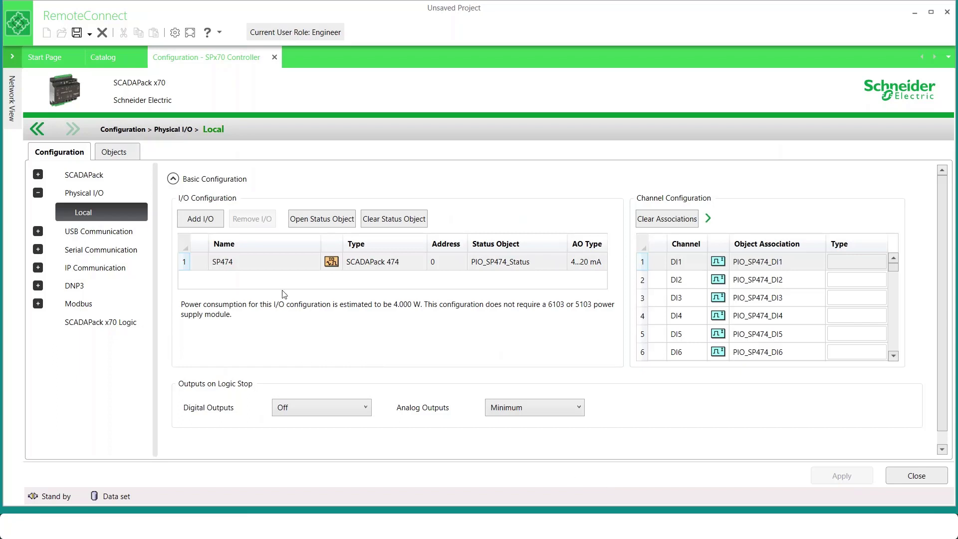
Add a 5414 Digital In module named Module1 at address 1 with AC Input and 60 Hz
click(201, 220)
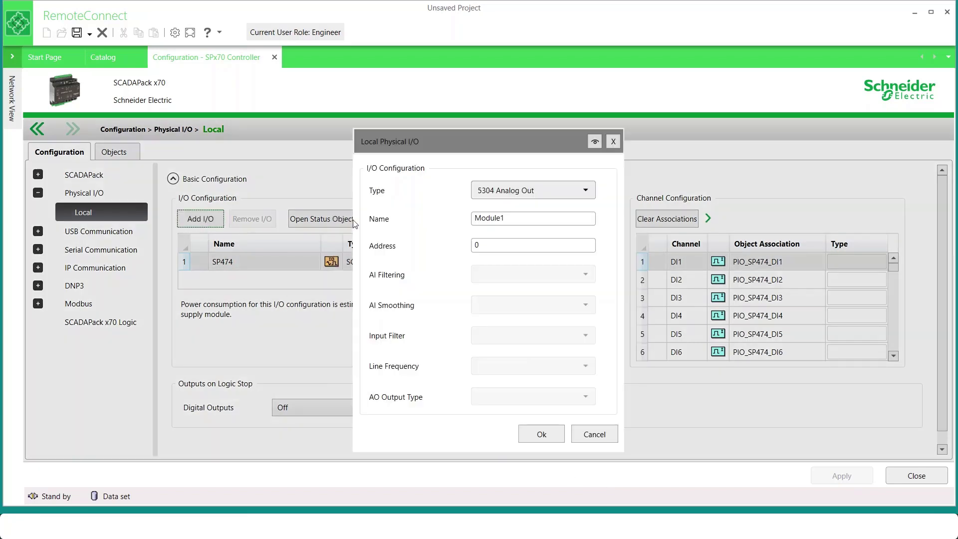
click(496, 190)
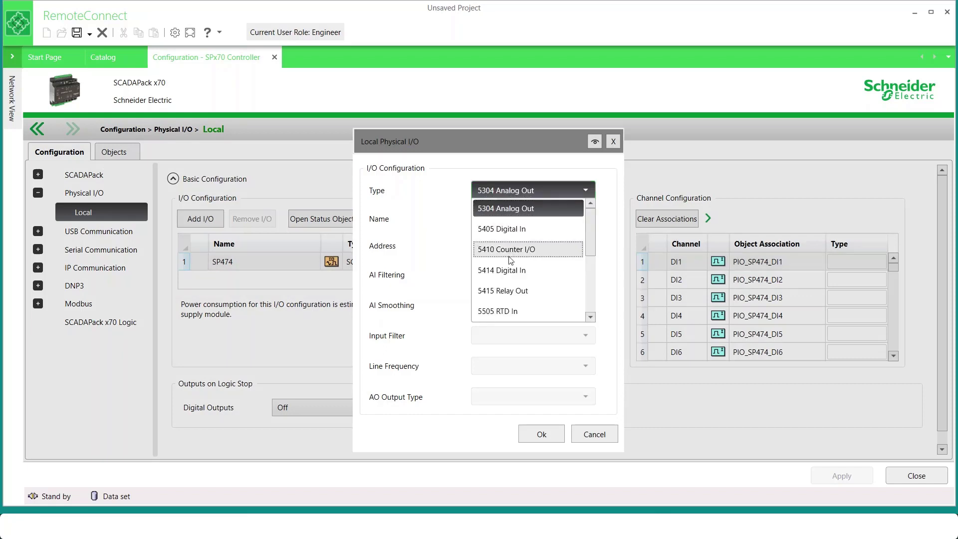
click(524, 272)
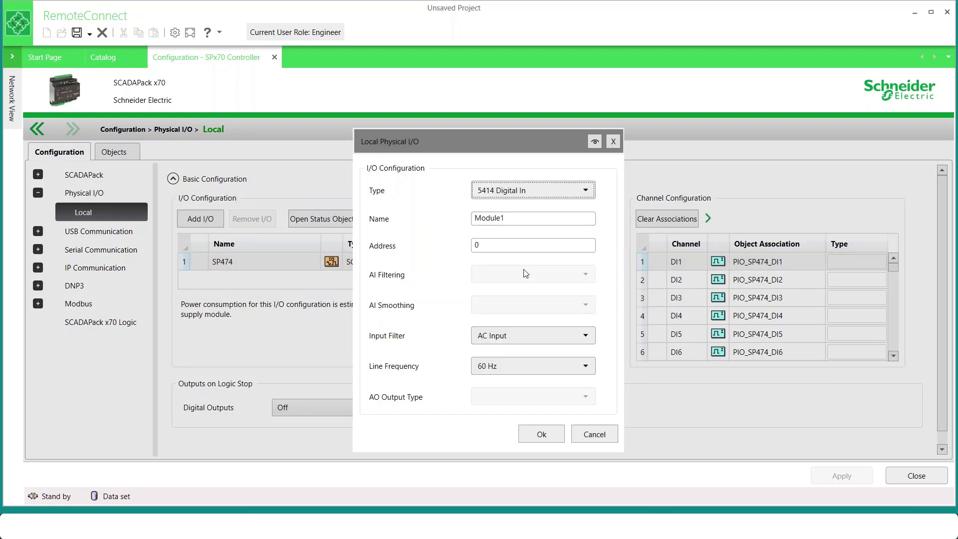
drag(523, 218, 439, 225)
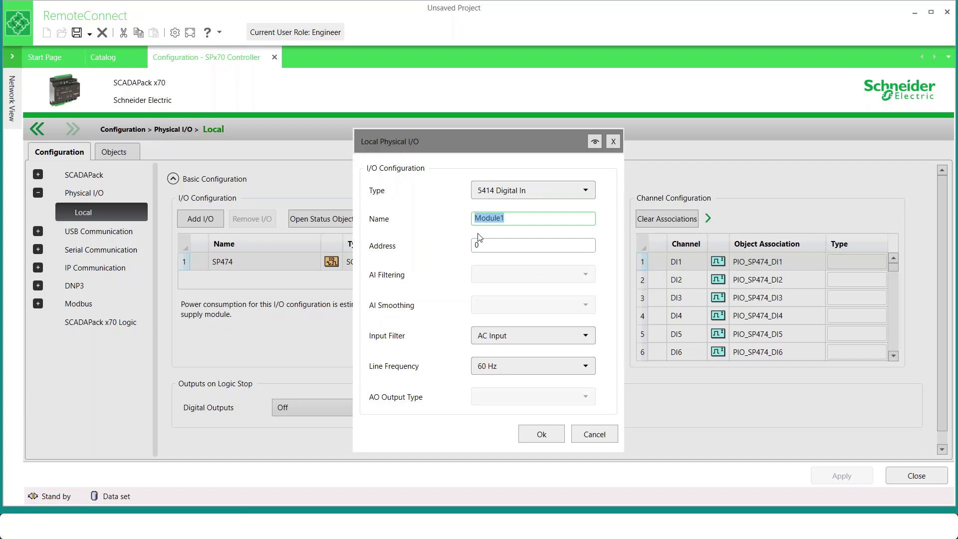
drag(494, 244, 461, 248)
text(1)
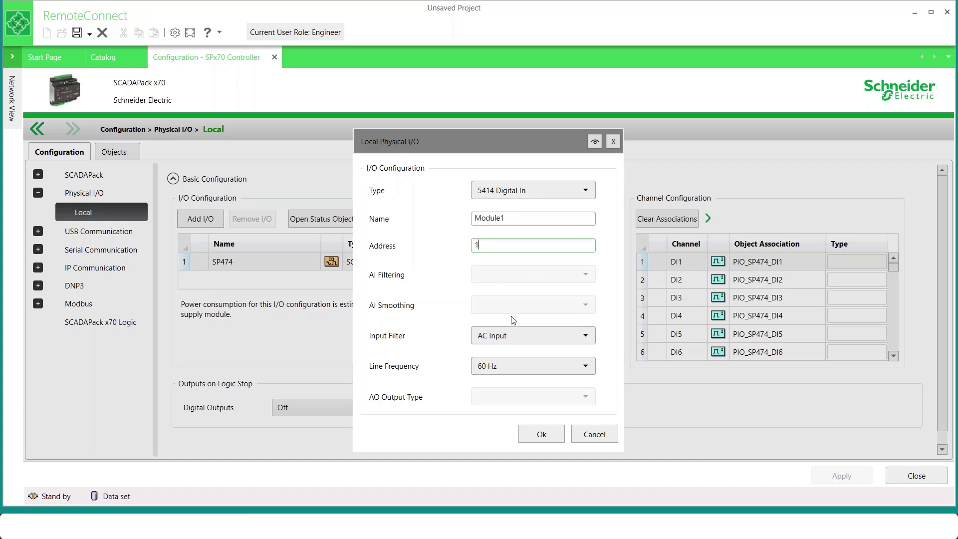
click(518, 341)
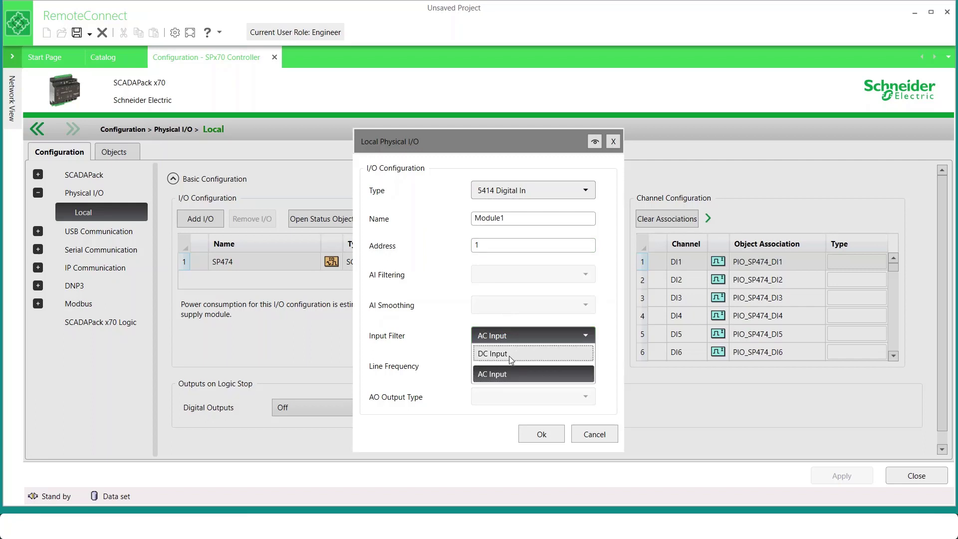
click(450, 346)
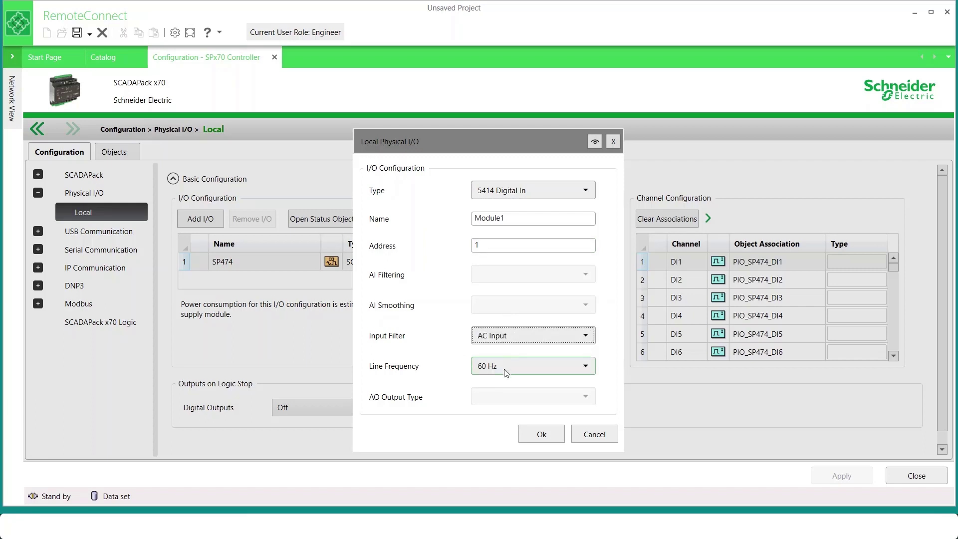
click(543, 433)
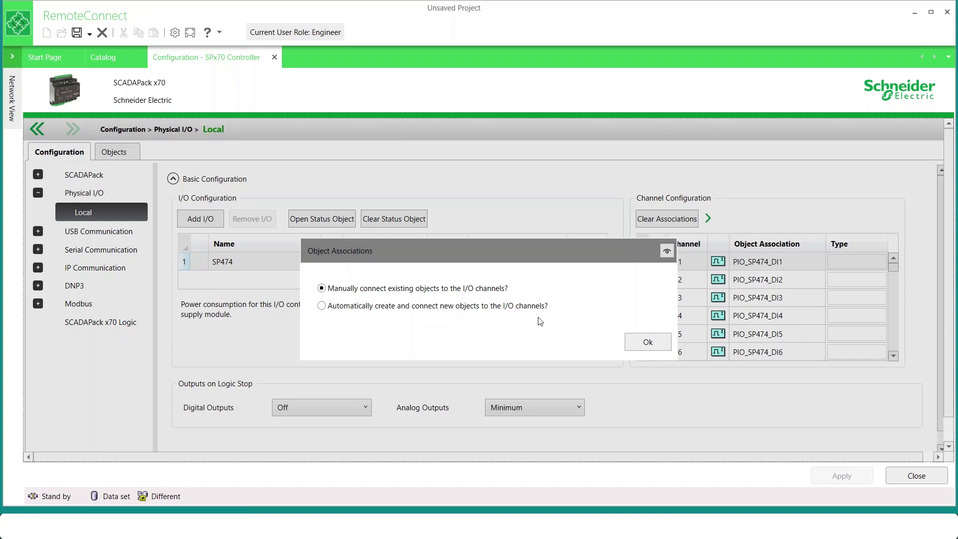
Auto-create and connect PIO_Module1 channel objects, then apply the I/O configuration changes
click(512, 311)
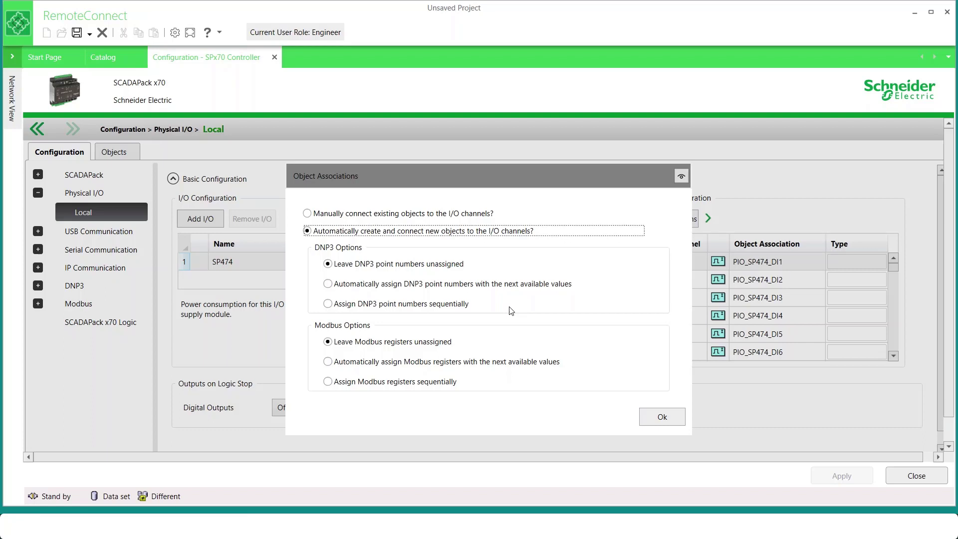
click(662, 418)
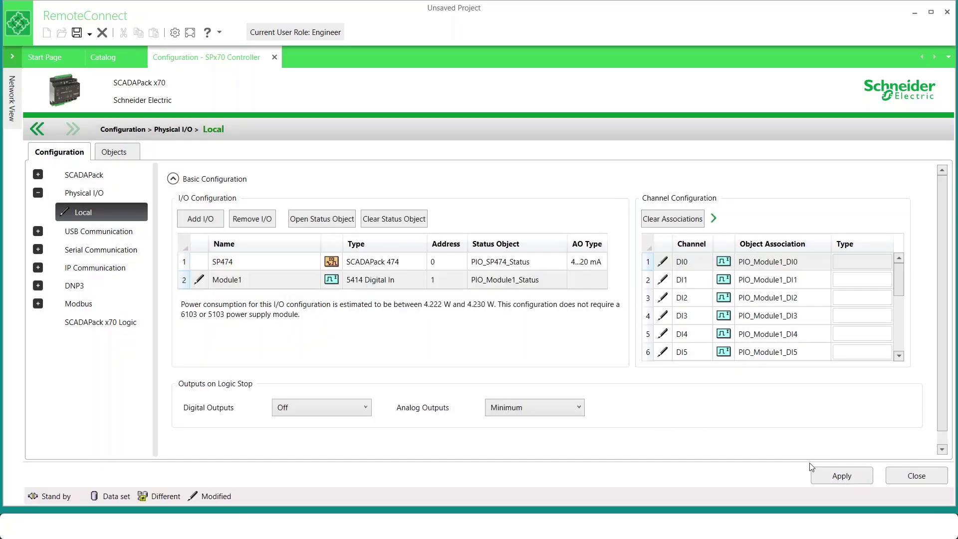
click(854, 478)
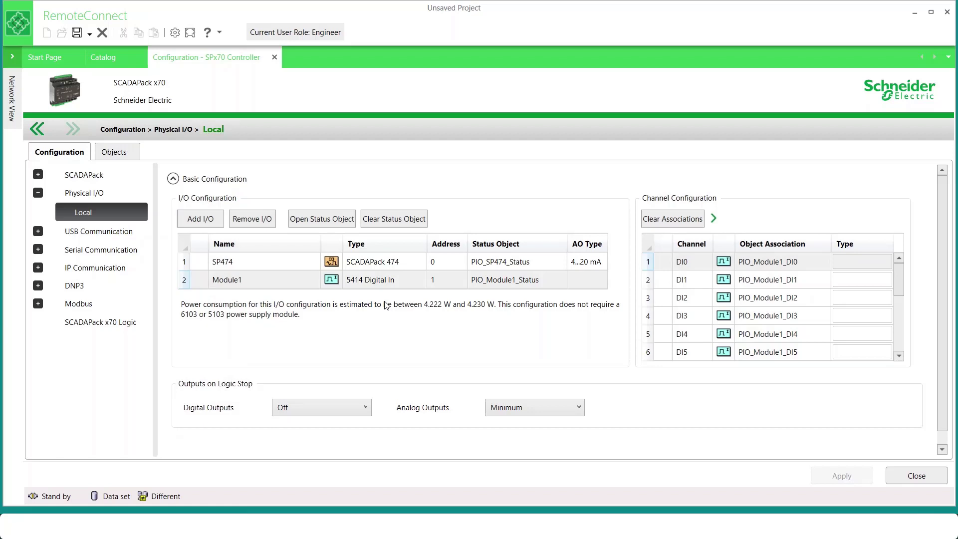
click(288, 265)
double_click(288, 265)
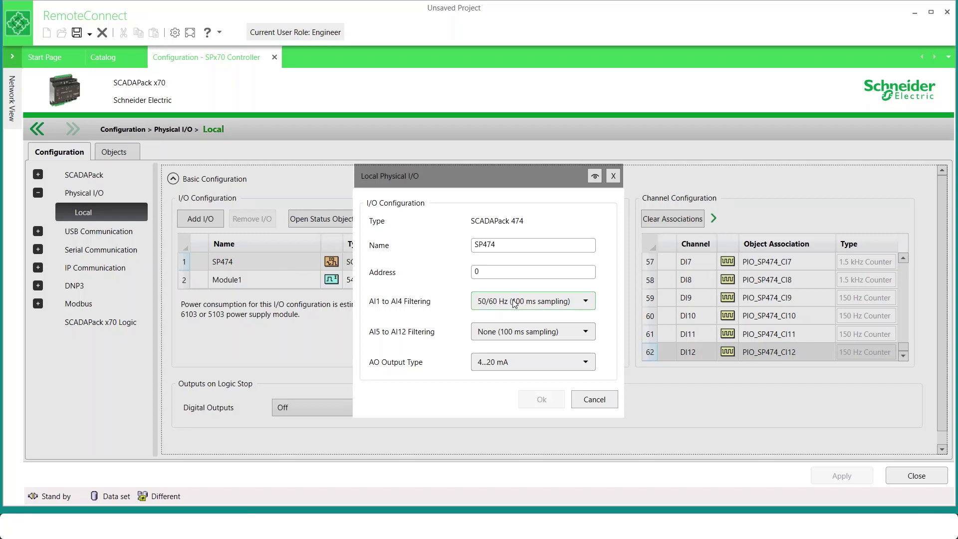
click(519, 366)
click(446, 371)
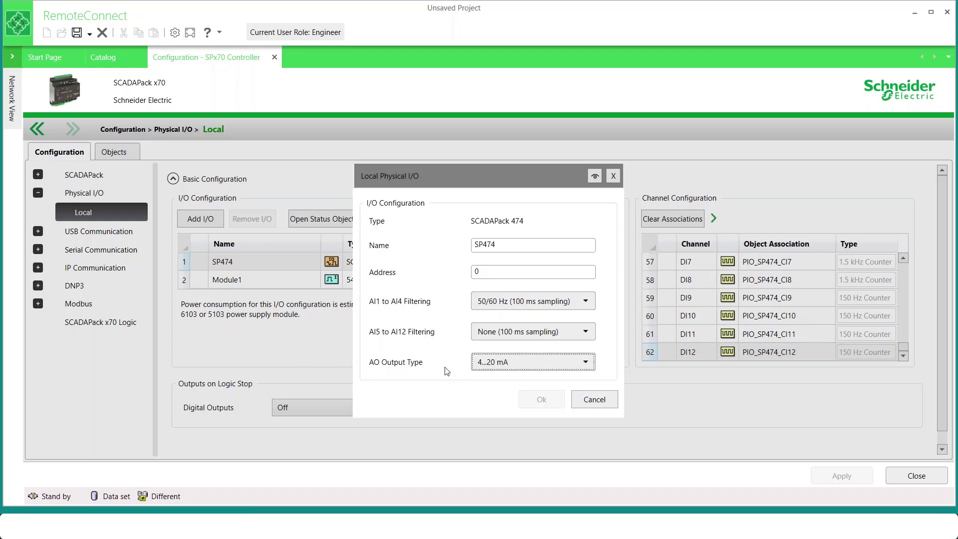
key(Escape)
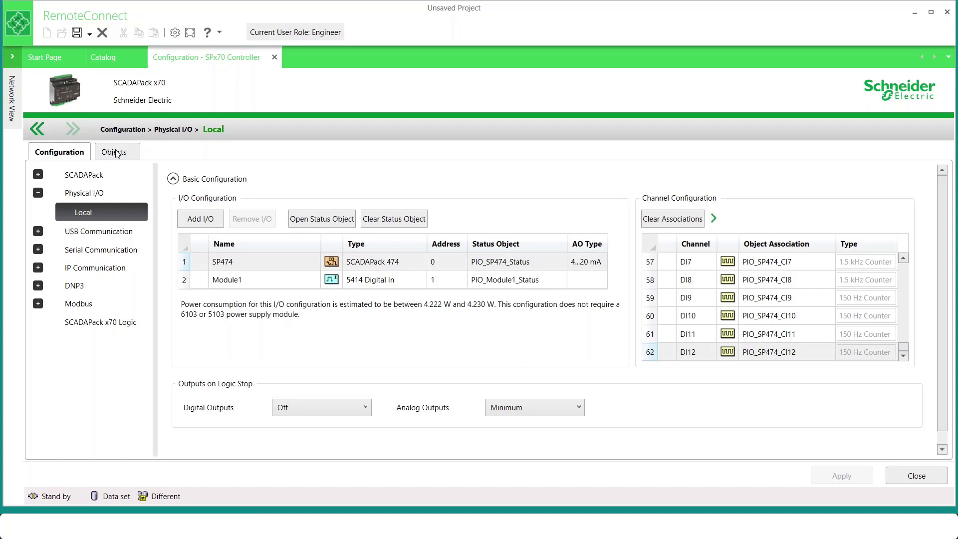
Open Object Configuration and browse Analog objects like SYS_CODE_StatusCode and SYS_INFO_InputSupplyVoltage
click(115, 152)
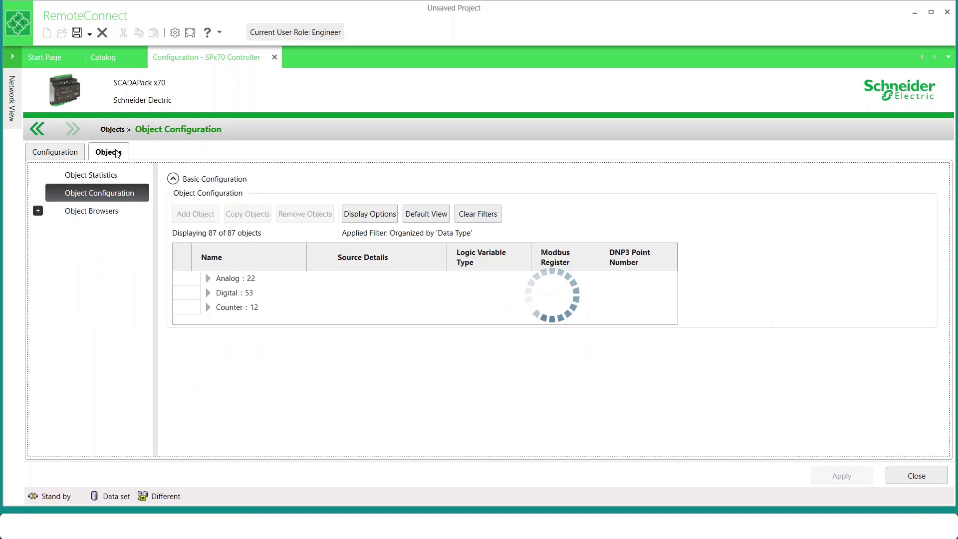
click(208, 279)
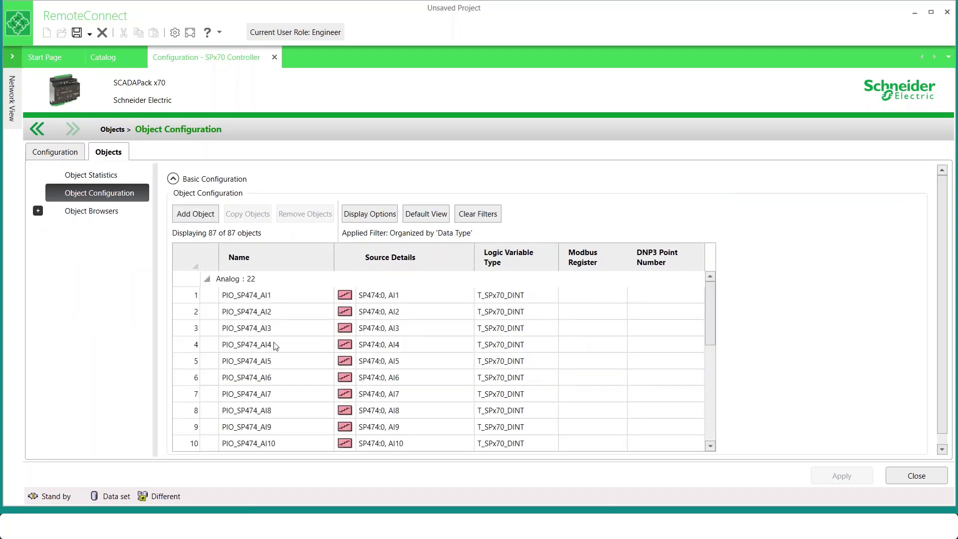
scroll(276, 346, down, 5)
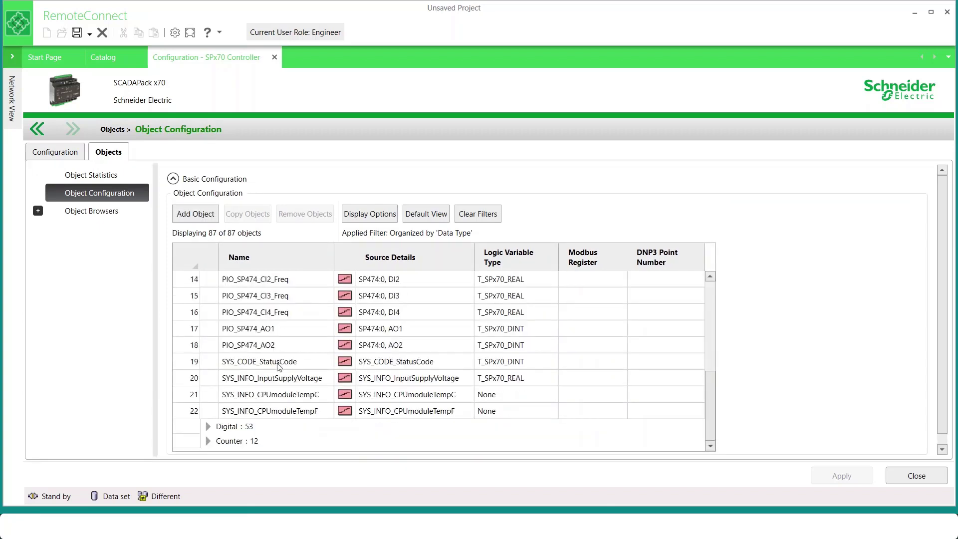
click(279, 366)
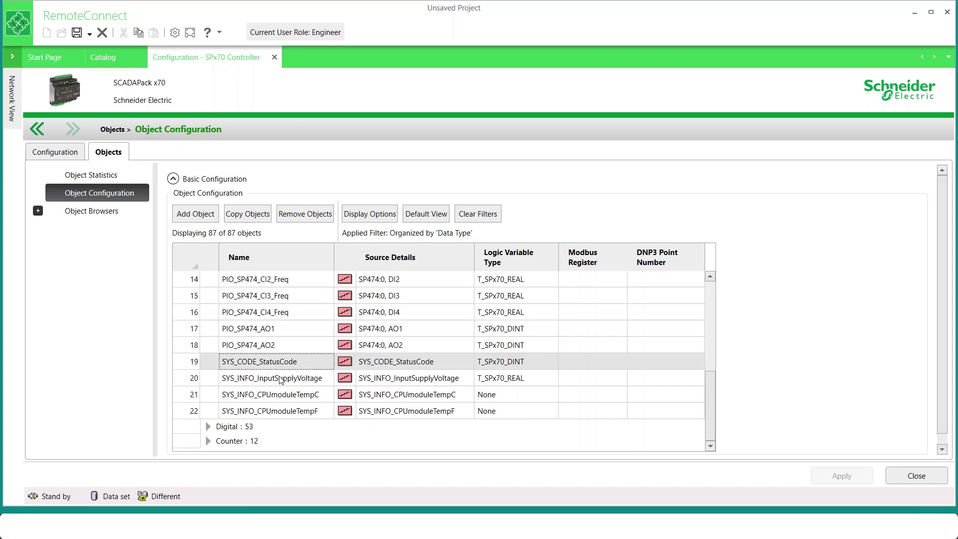
click(281, 380)
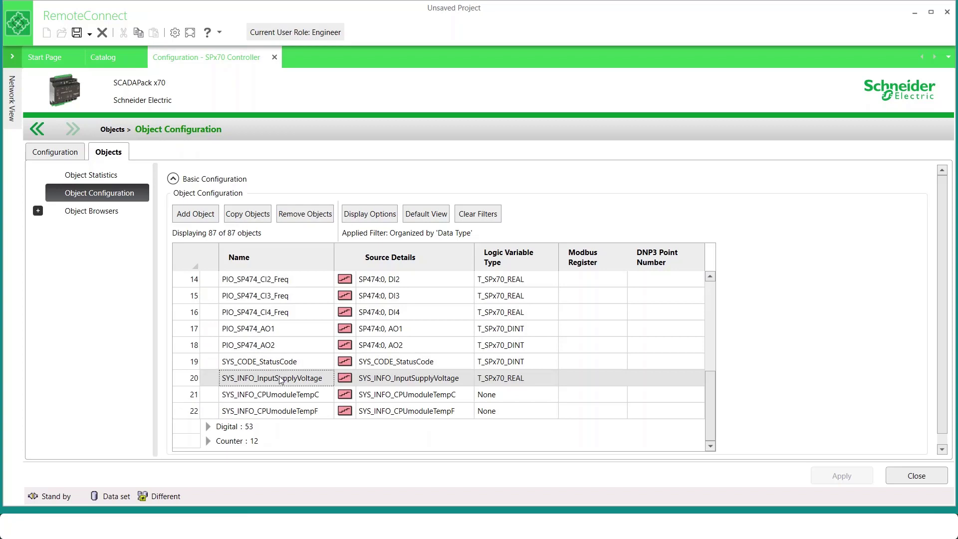
click(216, 381)
Expand the Digital objects group and select SYS_LOGIC_Running
click(208, 427)
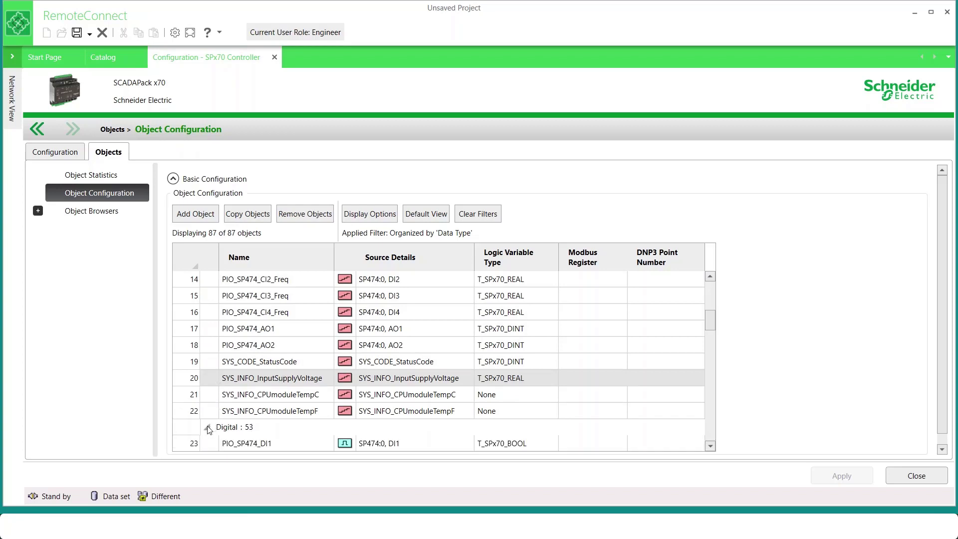
scroll(209, 430, down, 13)
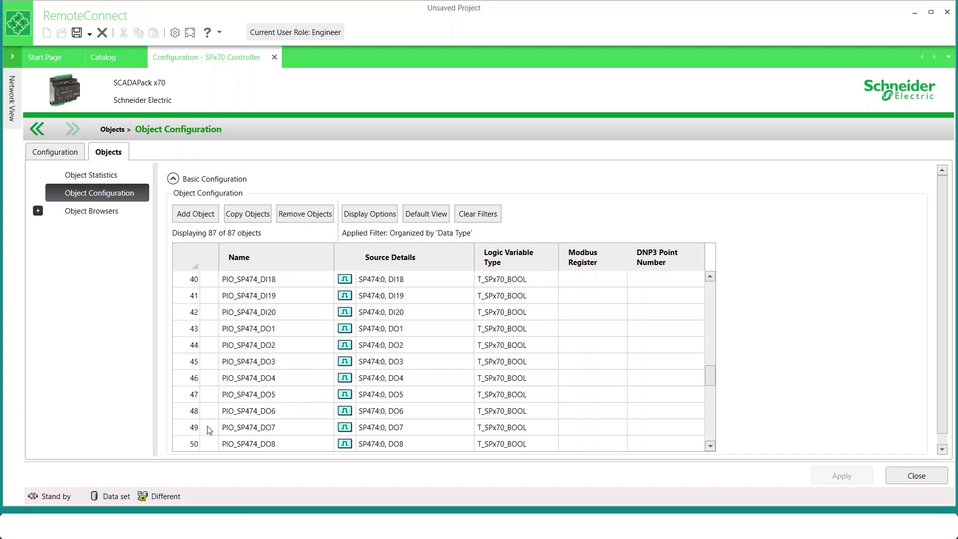
click(301, 364)
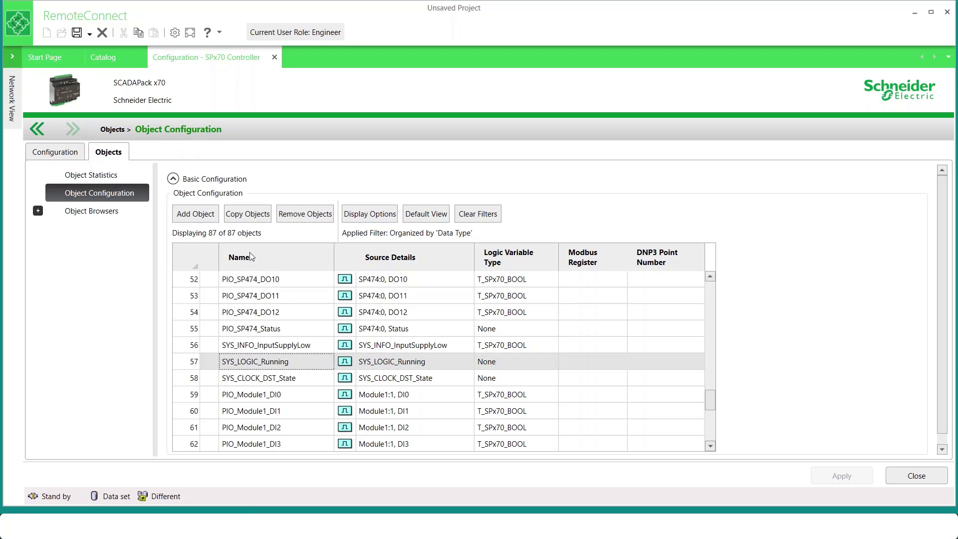
Add a new object whose data source is System Data
click(202, 217)
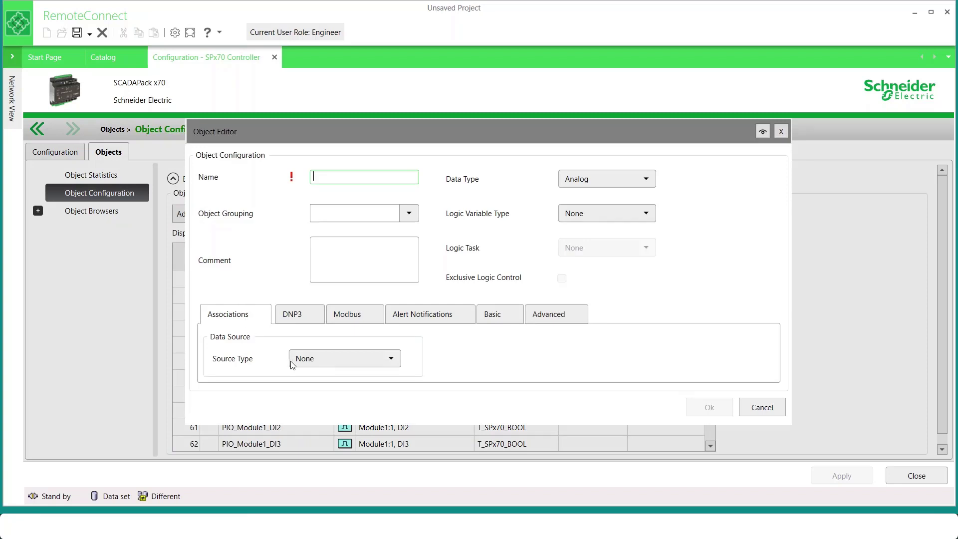
click(318, 362)
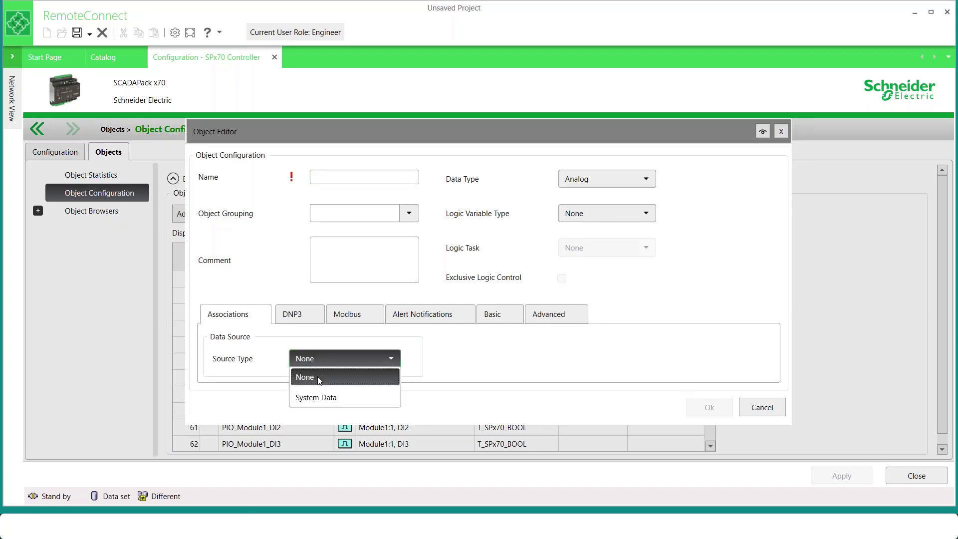
click(323, 399)
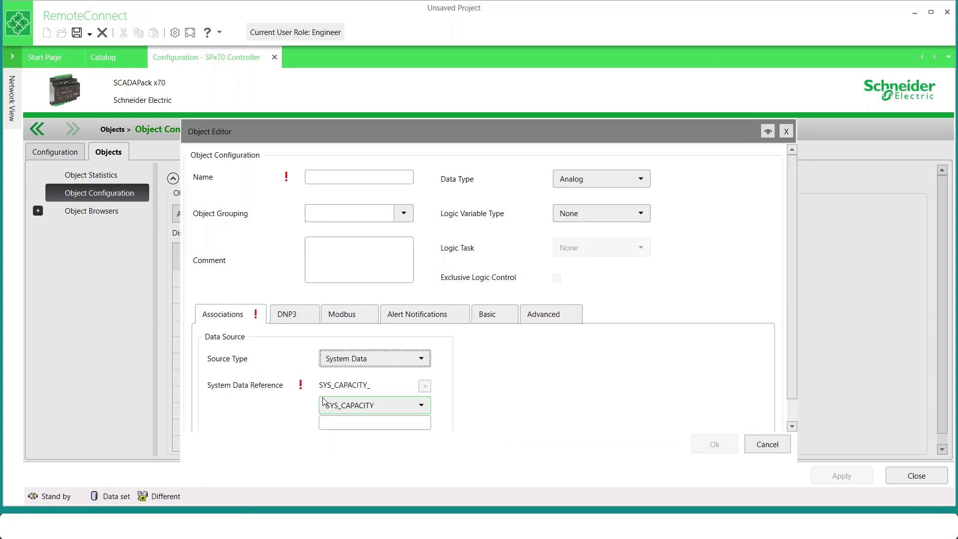
Choose SYS_LOGIC as the System Data reference group and focus the empty reference name box
click(354, 408)
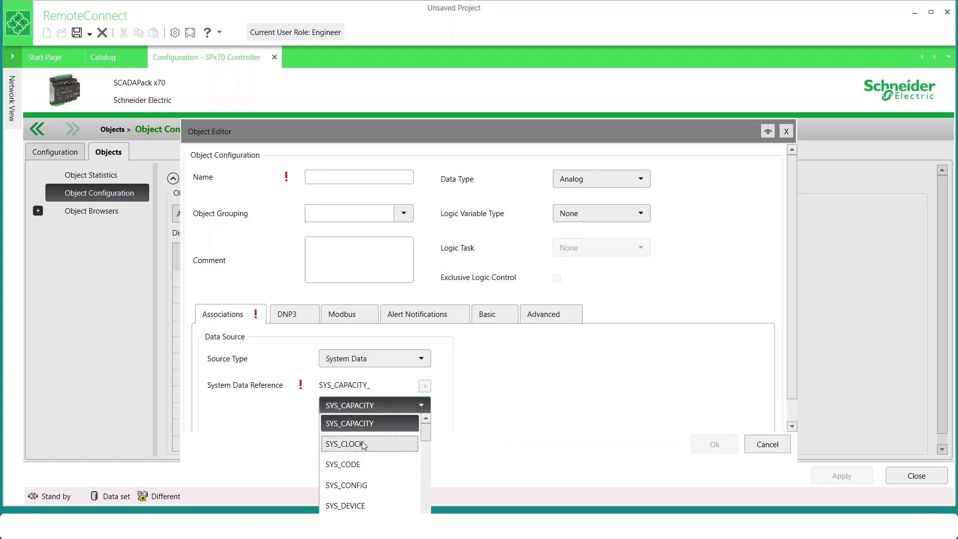
scroll(364, 449, down, 3)
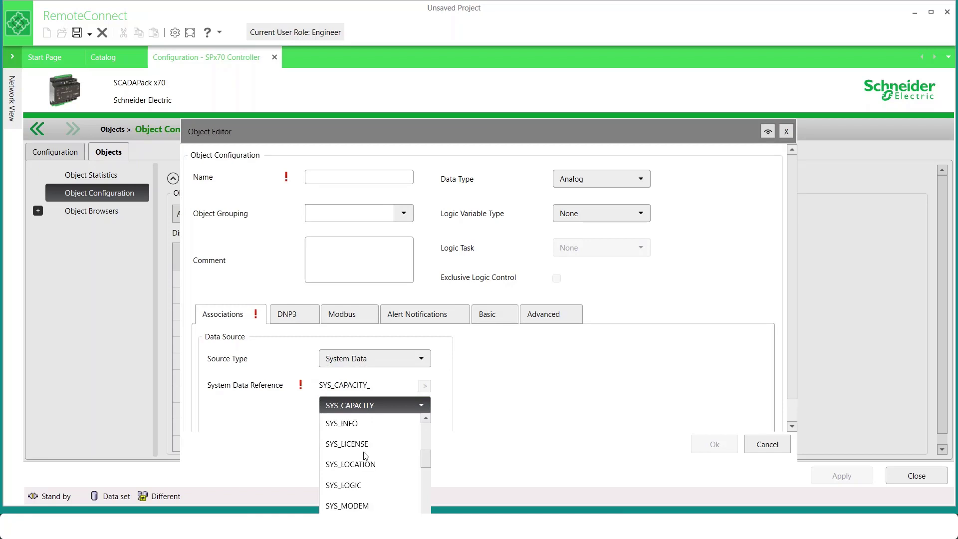
scroll(366, 456, down, 1)
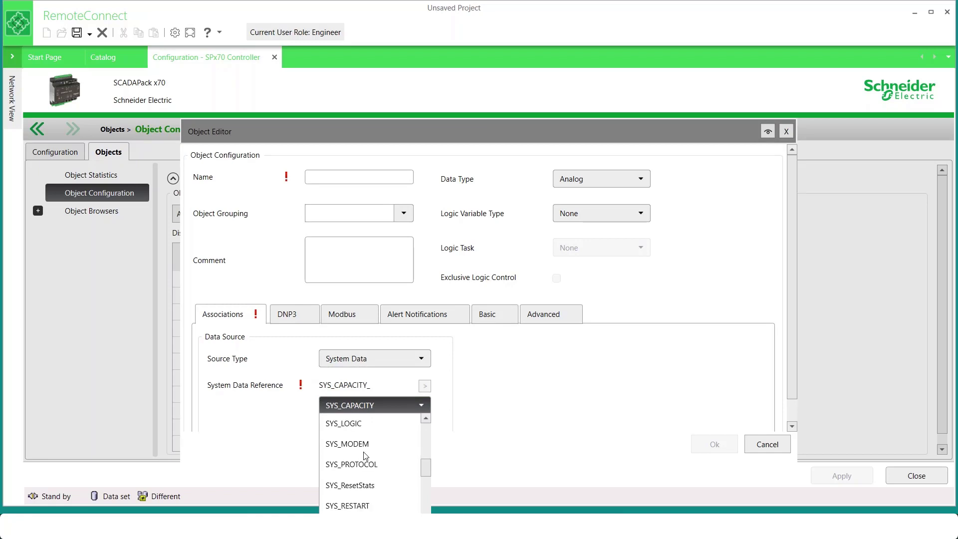
click(356, 424)
click(356, 426)
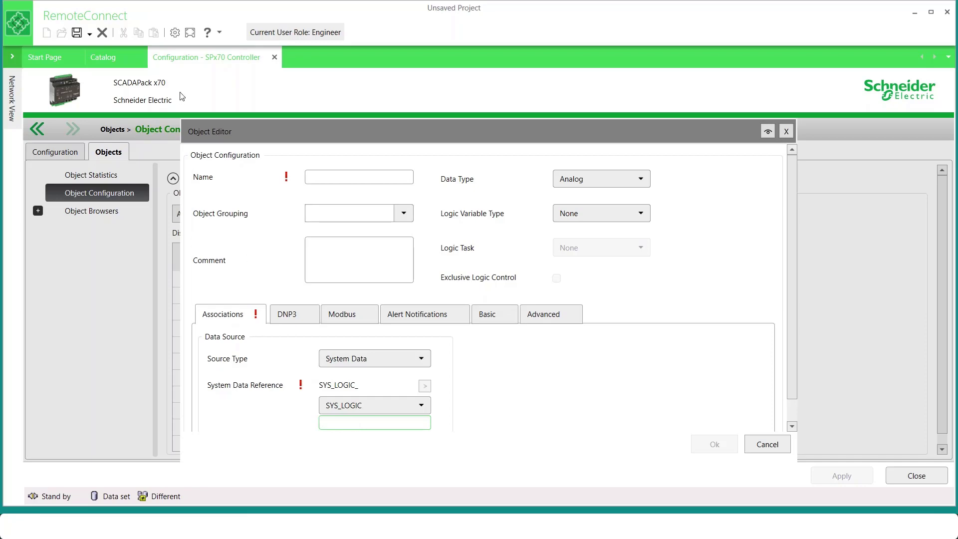
Open the SCADAPack x70 documentation and list topics matching 'system data'
click(207, 37)
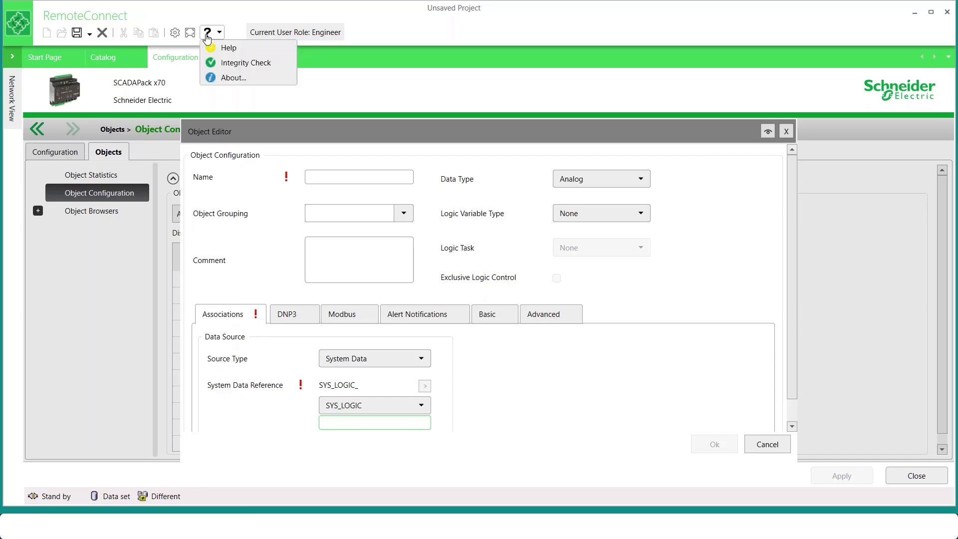
click(211, 47)
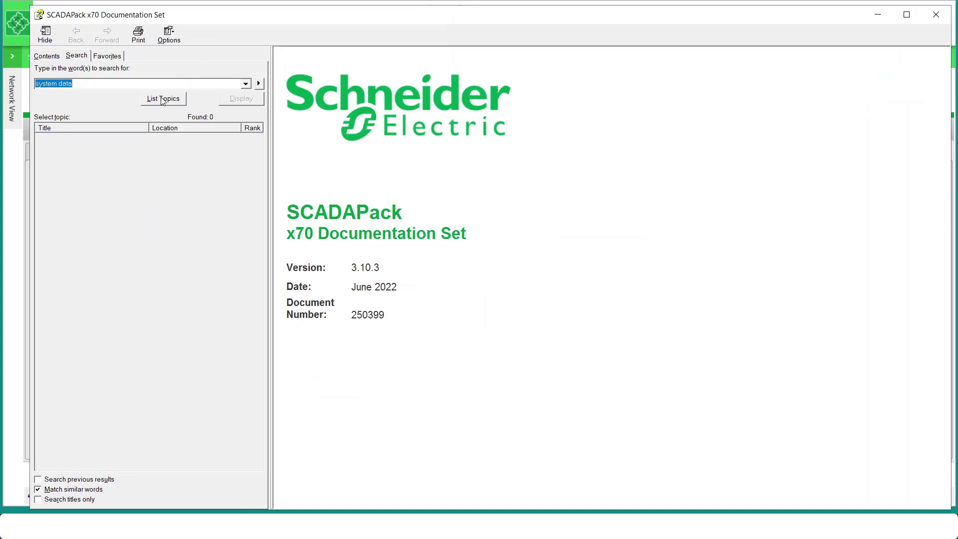
click(90, 86)
click(158, 100)
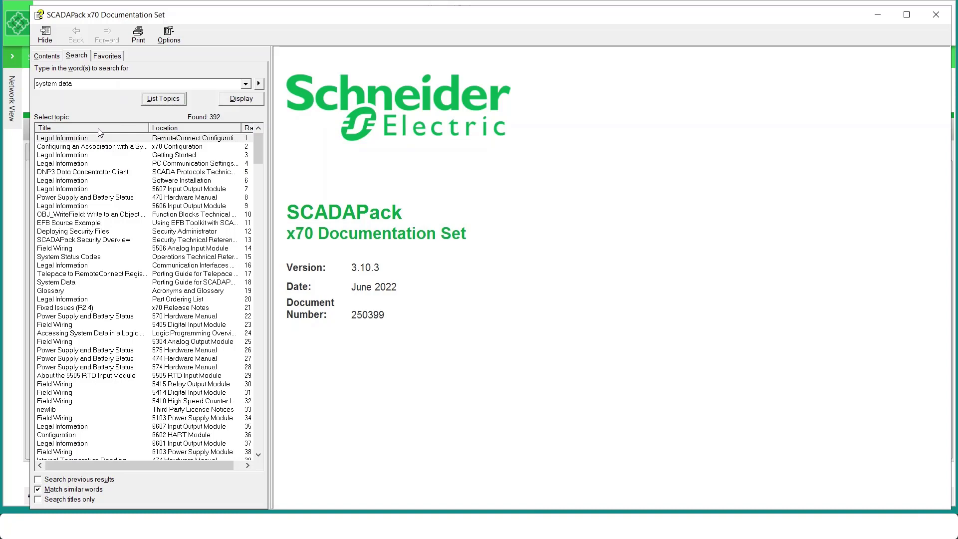
Sort the 392 results by title and select the porting guide and technical reference System Data topics
click(98, 128)
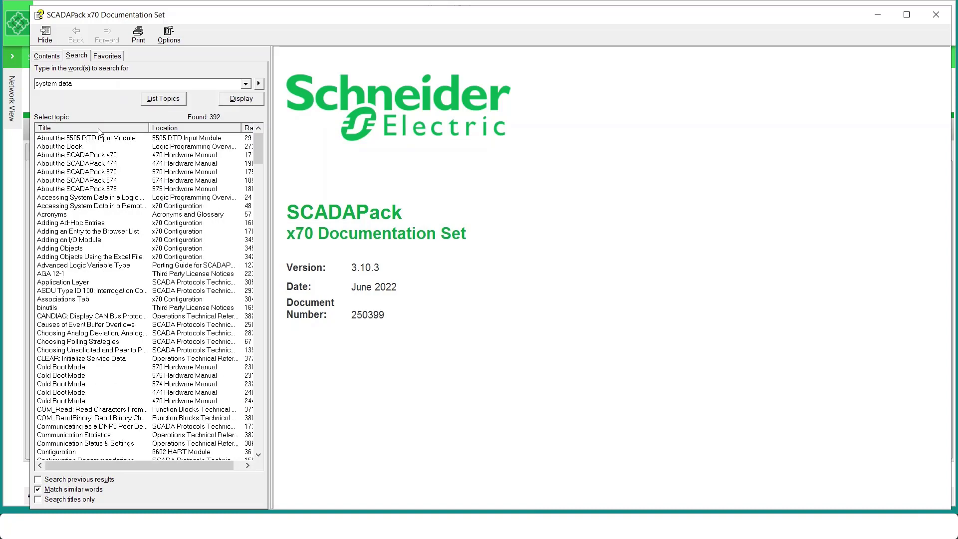
scroll(100, 159, down, 8)
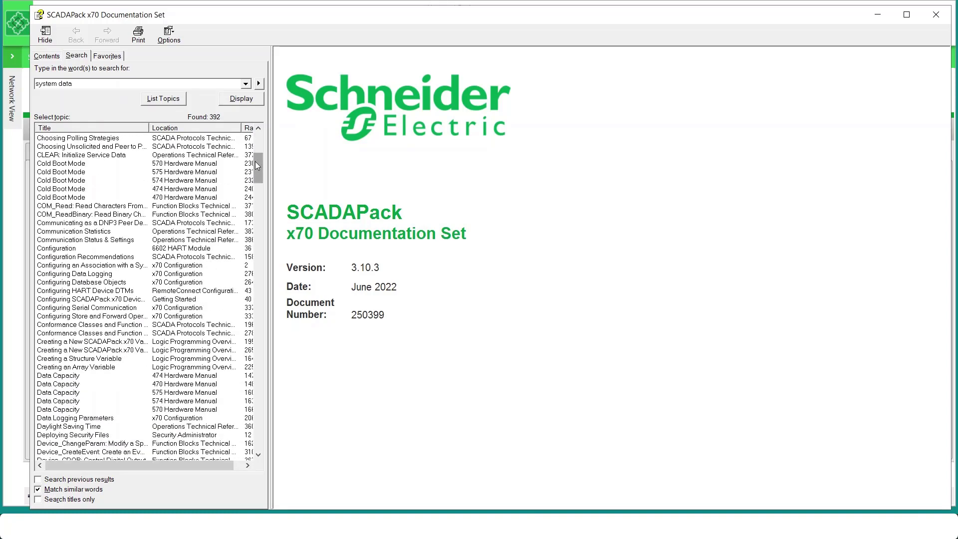
drag(257, 166, 281, 410)
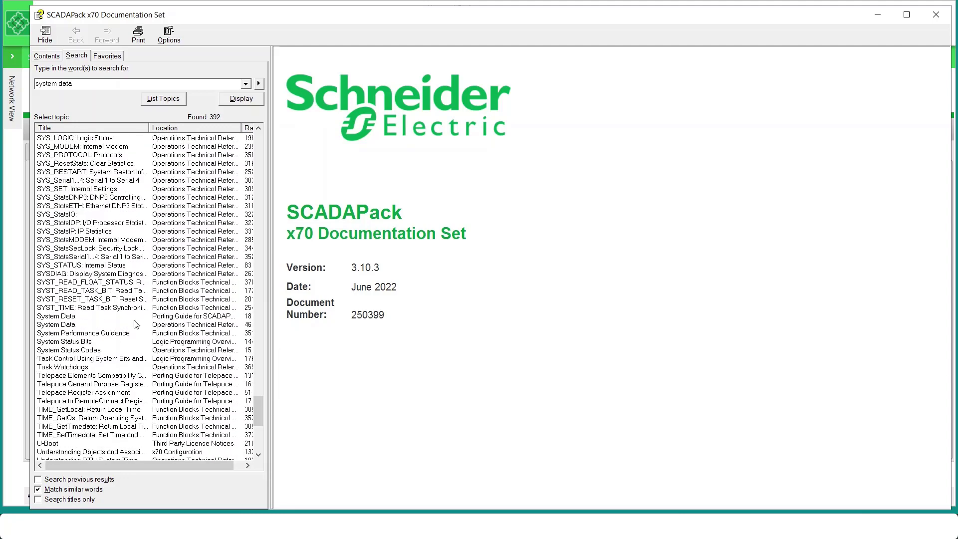
click(100, 317)
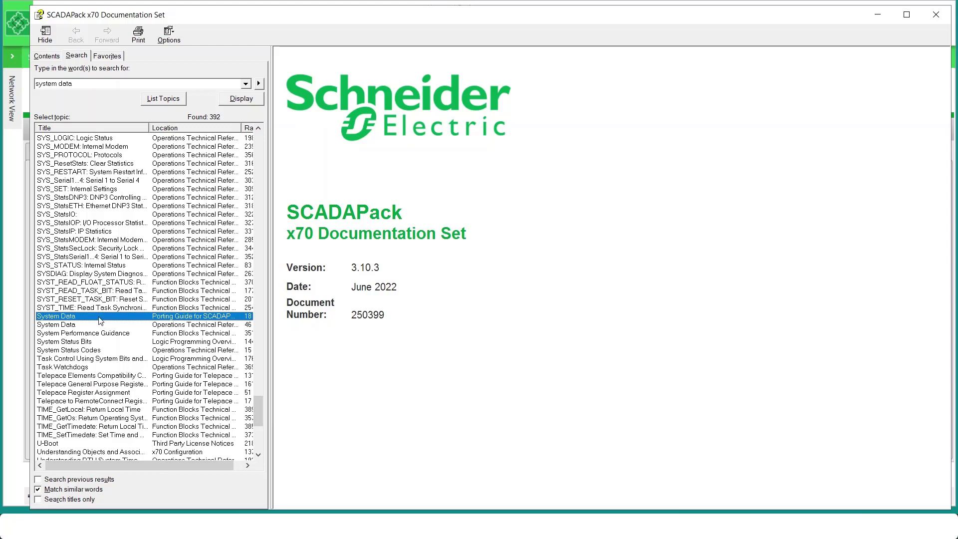
click(100, 327)
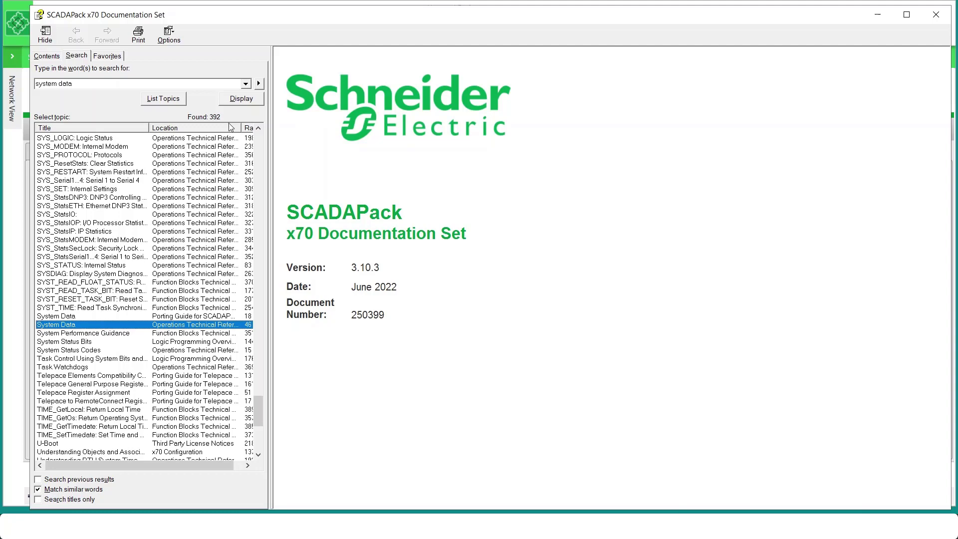
Display the System Data topic and look through the SYS_EVENTS reference page
click(240, 99)
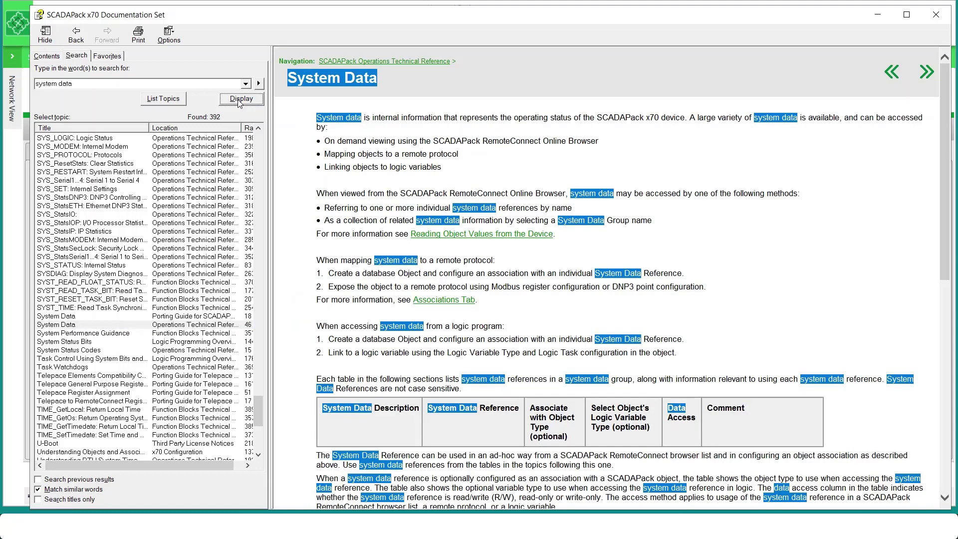
scroll(341, 190, down, 10)
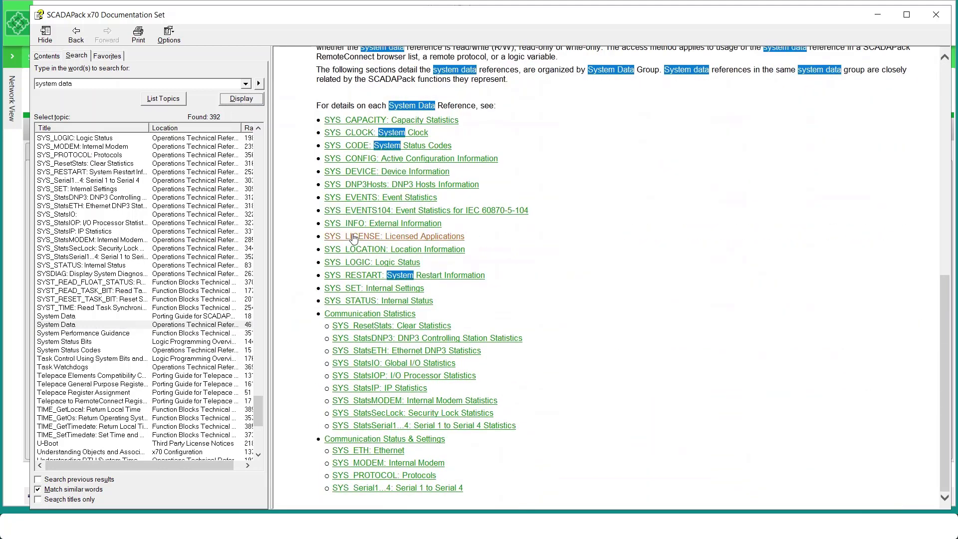
click(353, 198)
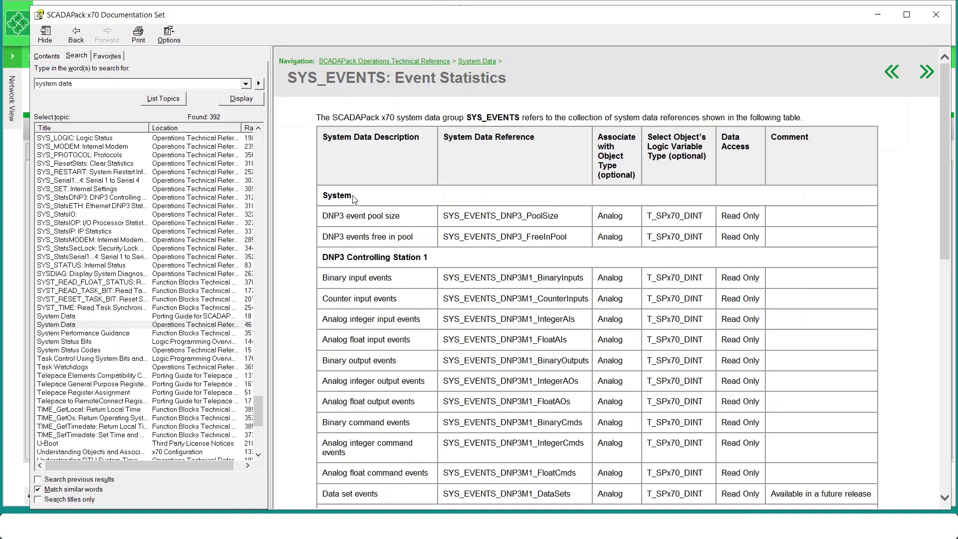
scroll(354, 199, down, 10)
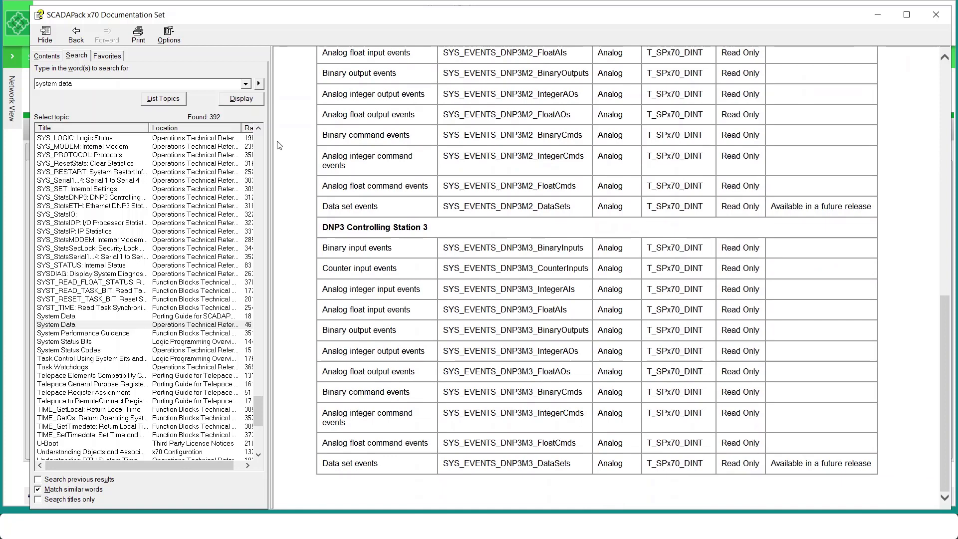
Go back and open SYS_LOGIC: Logic Status, scrolling to the MAST rows
click(77, 35)
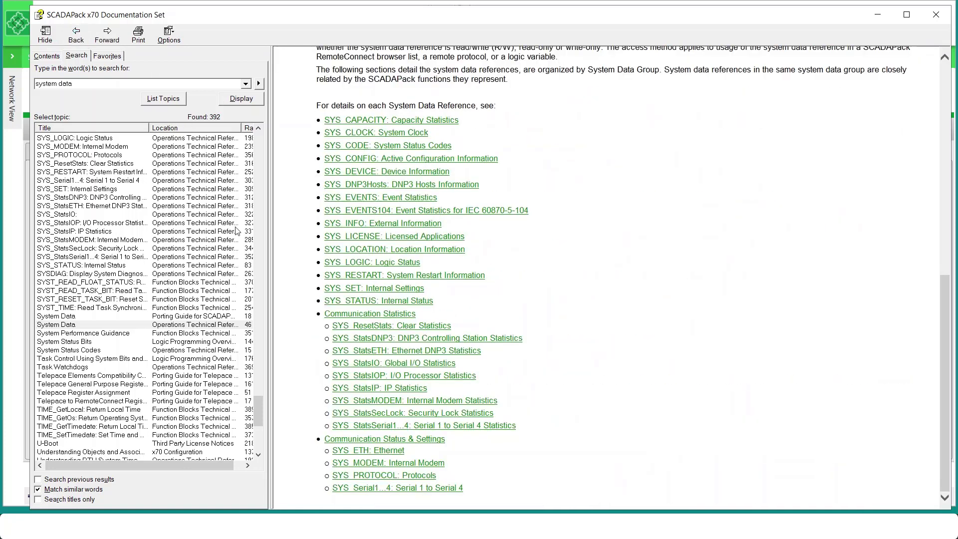
click(347, 265)
scroll(348, 265, down, 8)
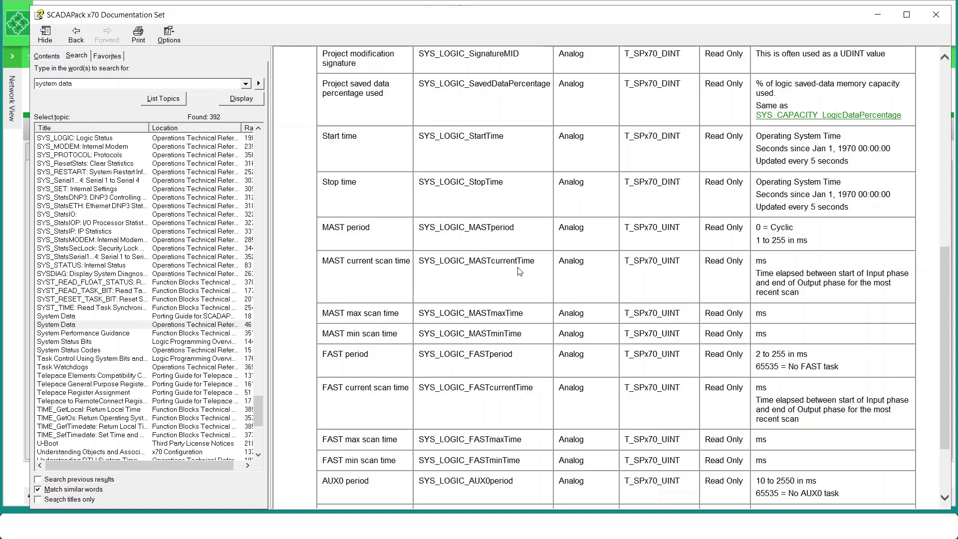
Back in RemoteConnect, apply MASTcurrentTime as the SYS_LOGIC reference to name the object
key(alt+Tab)
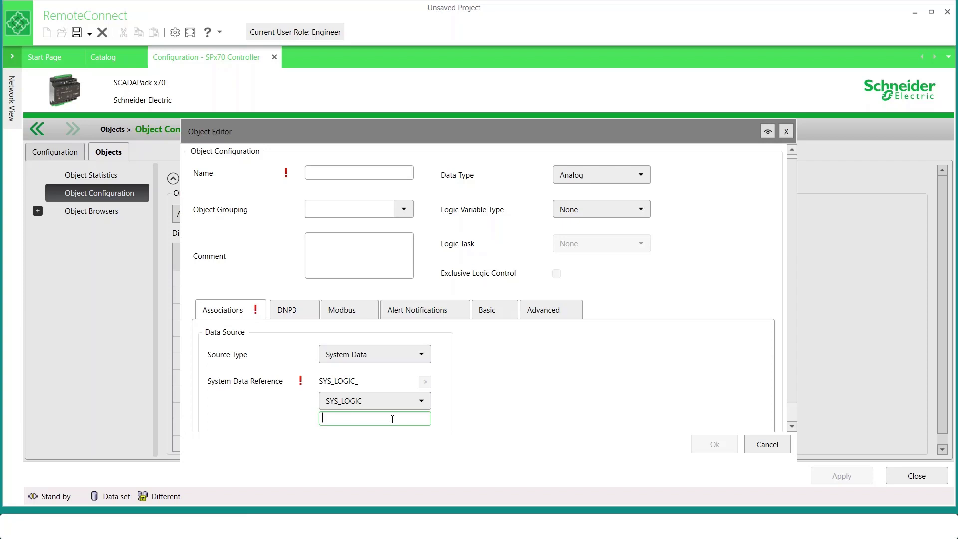
text(MASTcurrent)
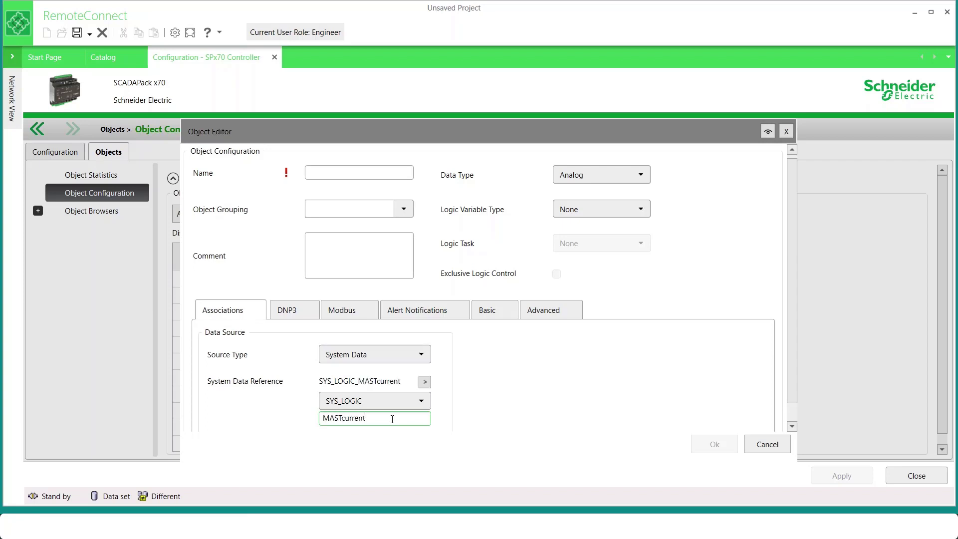
text(Time)
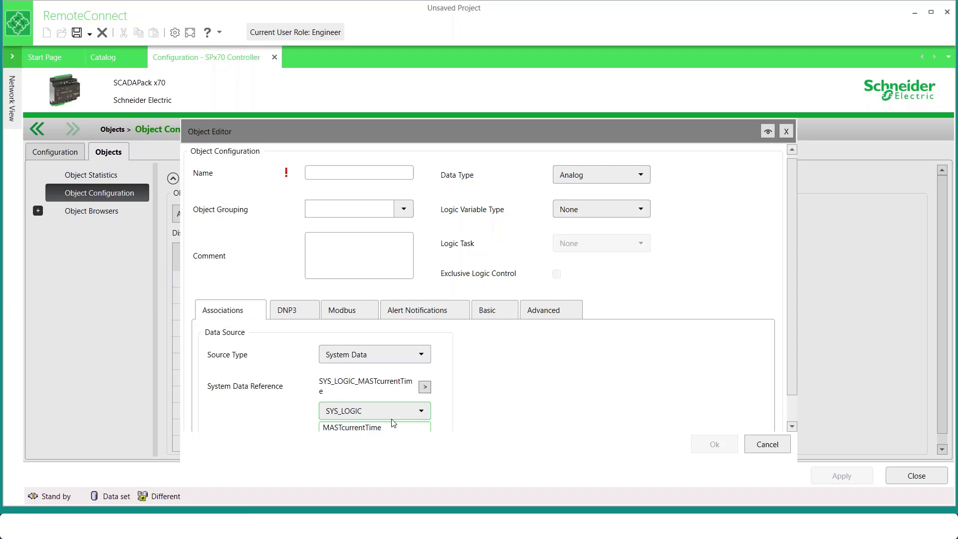
click(424, 387)
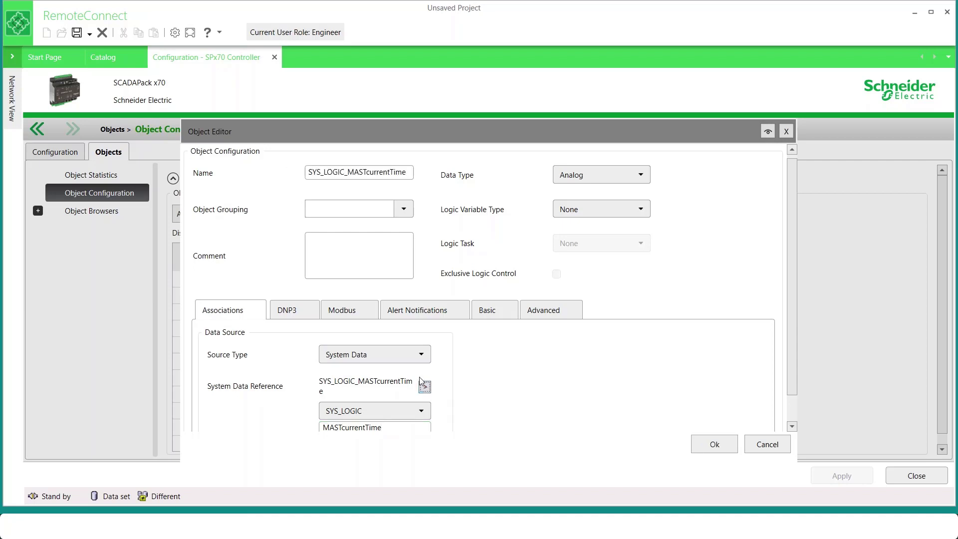
Set the logic variable type to T_SPx70_UINT and the object grouping to 'System Data'
click(361, 212)
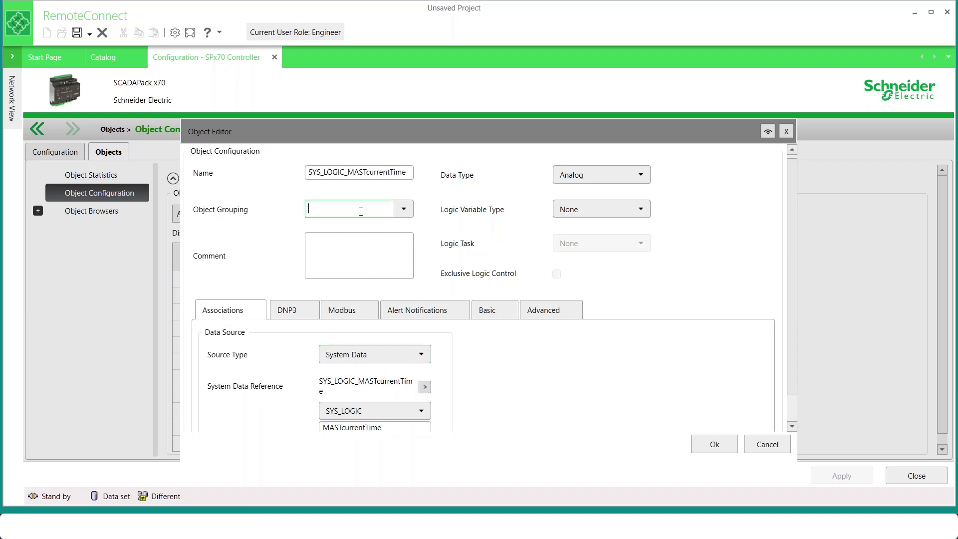
click(564, 210)
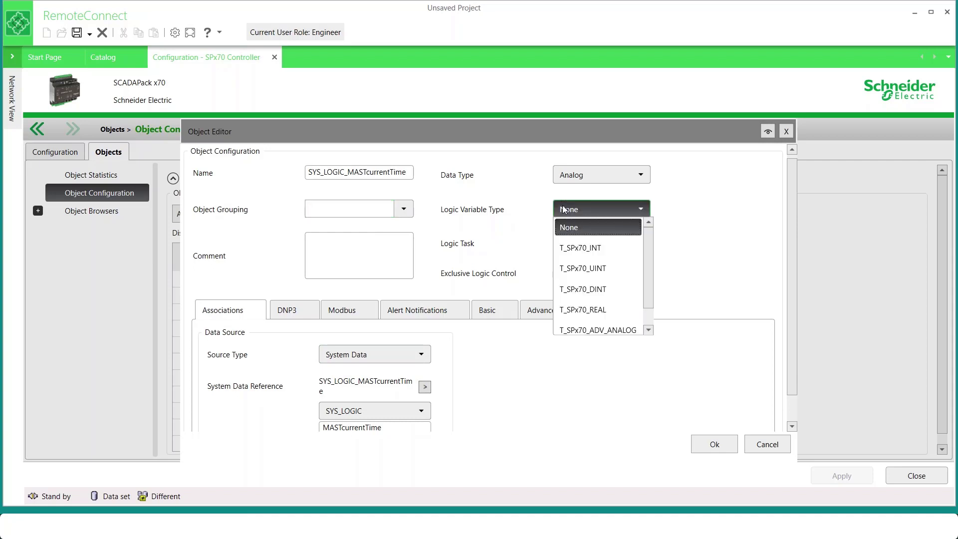
click(580, 268)
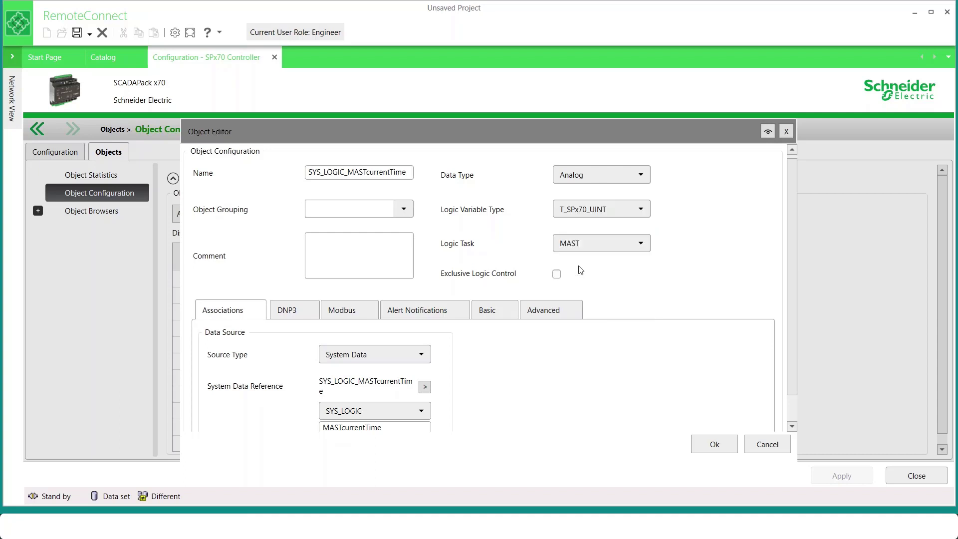
click(385, 206)
text(System Data)
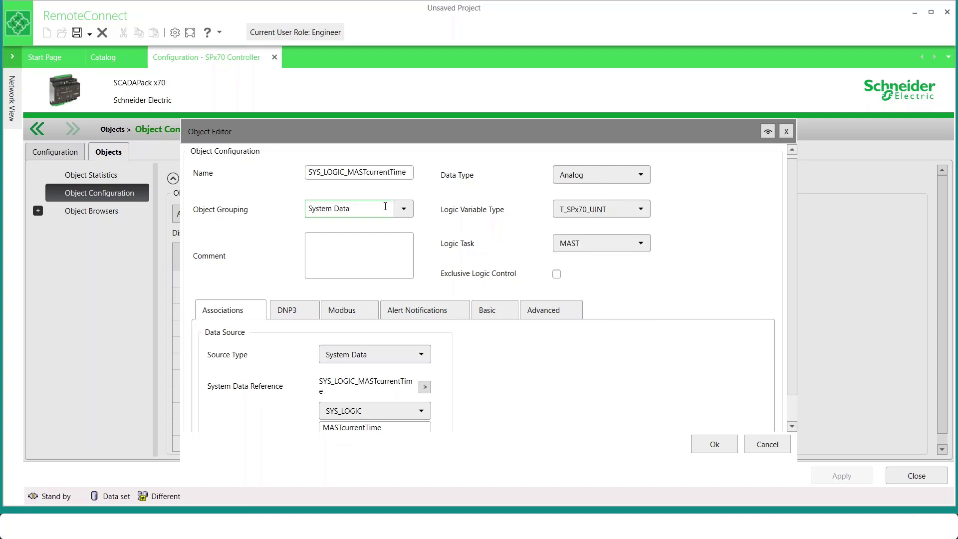